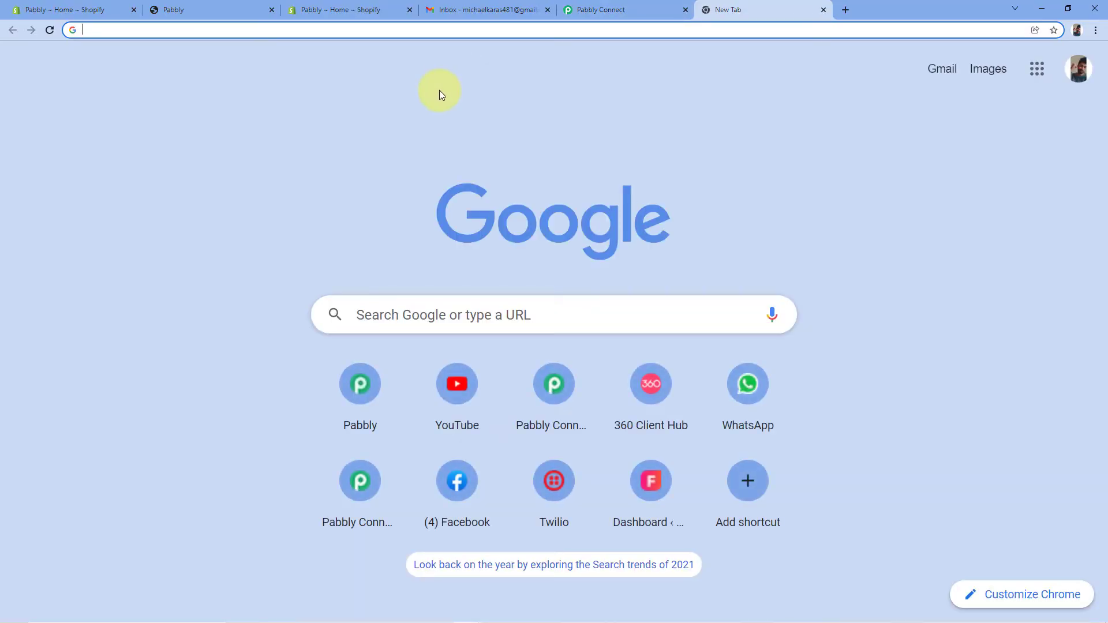
pyautogui.write('pabbly.com')
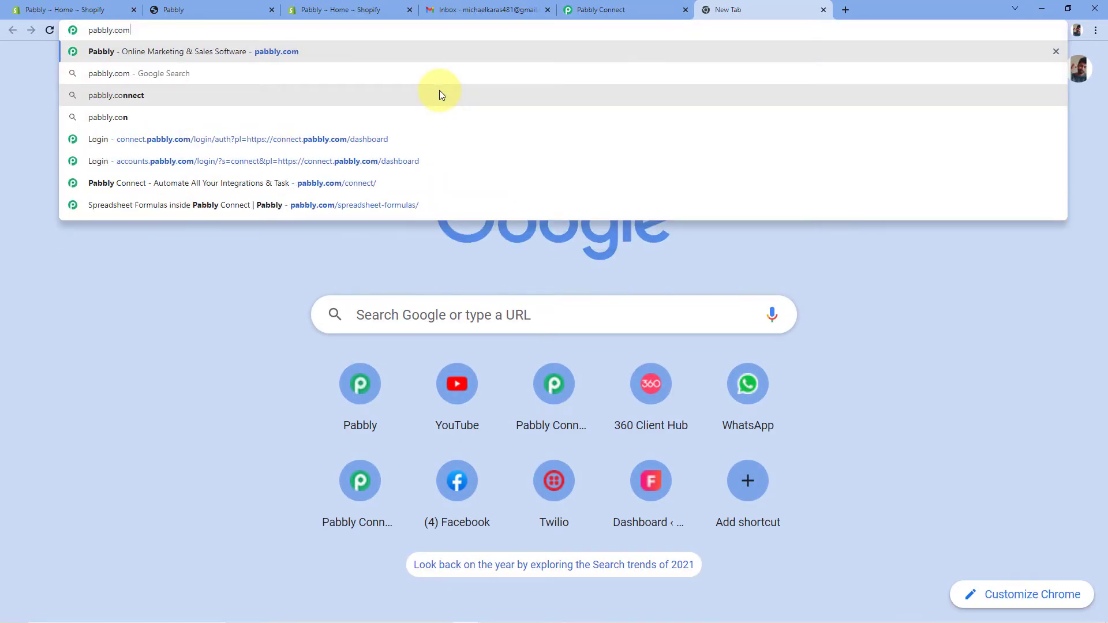
pyautogui.press('Return')
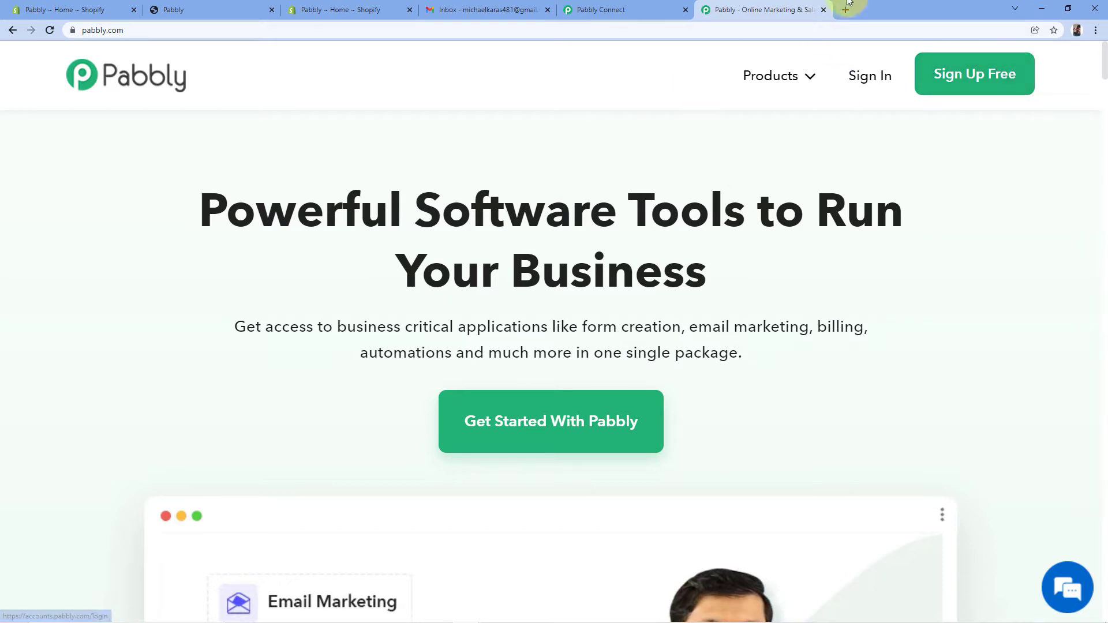
pyautogui.click(824, 11)
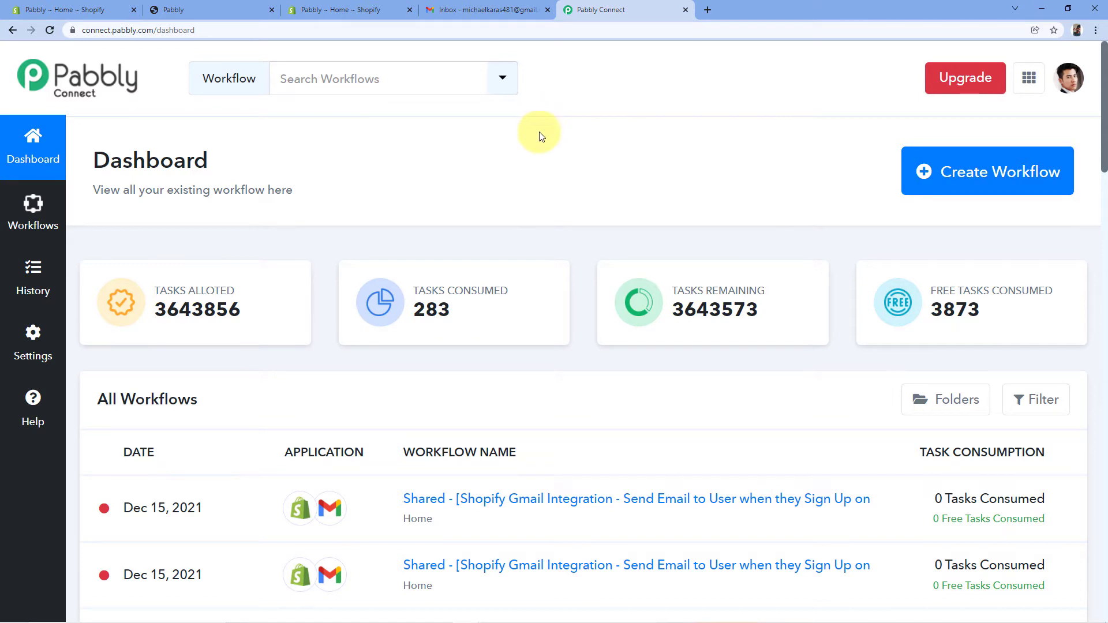
# Create a new workflow named "Shopify to Gmail" from the Pabbly Connect dashboard
pyautogui.click(972, 166)
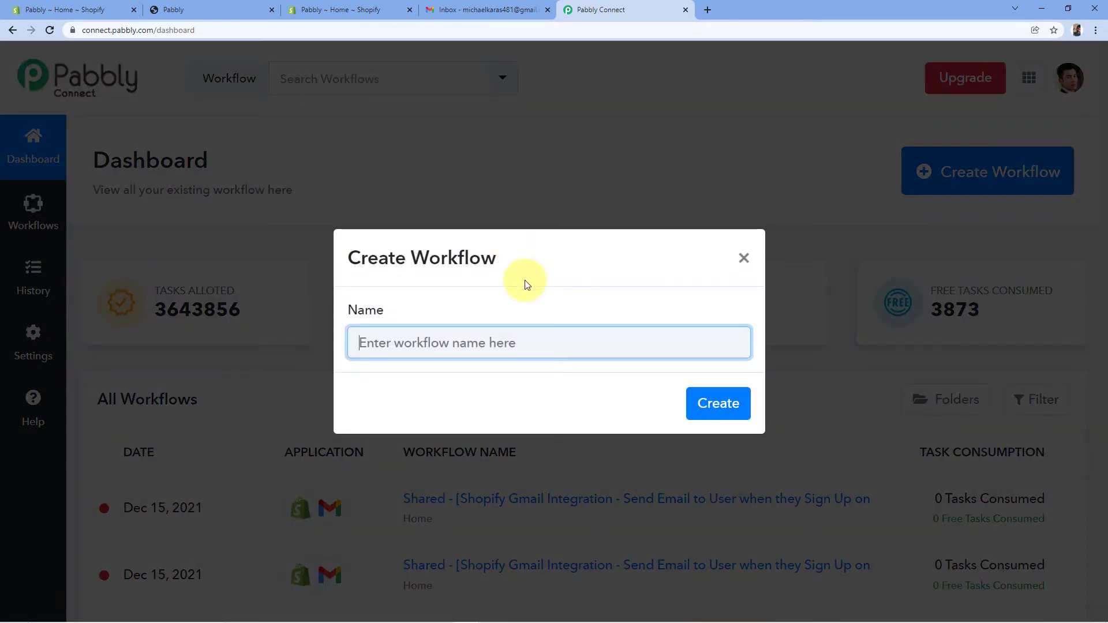
pyautogui.write('Shopify to Gmail')
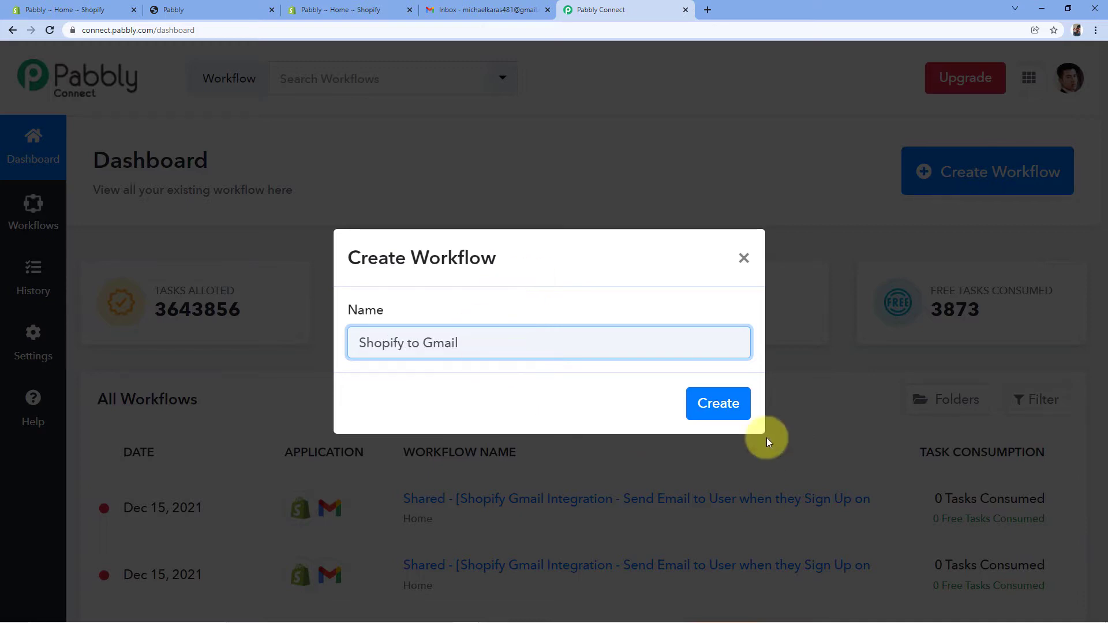
pyautogui.click(723, 402)
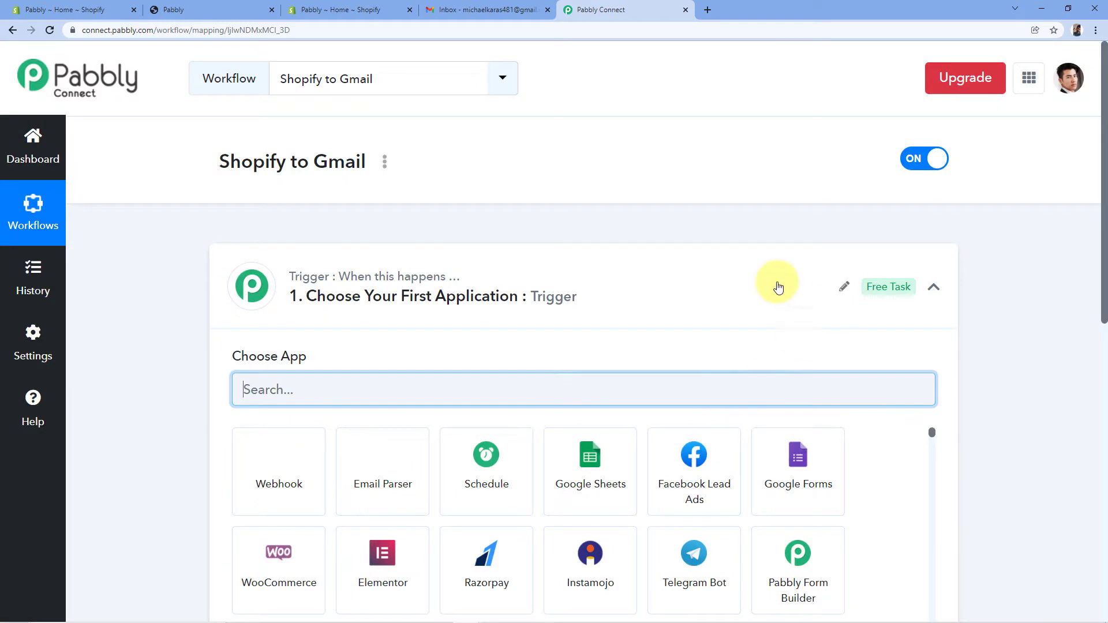
# Choose Shopify as the first application in the workflow's trigger step
pyautogui.click(644, 282)
pyautogui.scroll(-1, 583, 190)
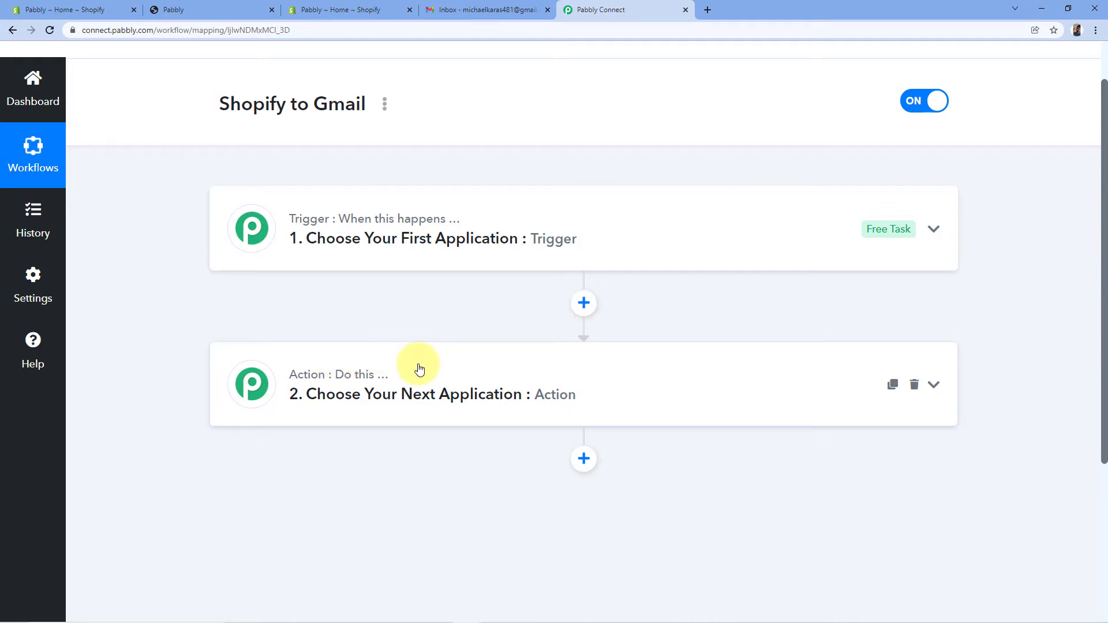
pyautogui.click(384, 217)
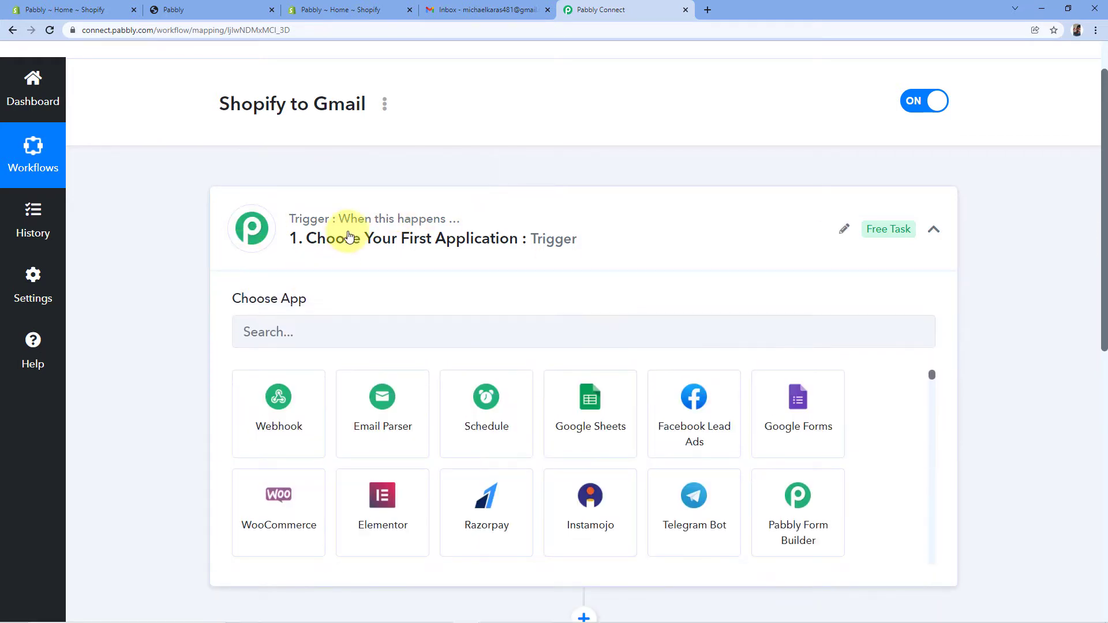
pyautogui.scroll(-1, 238, 181)
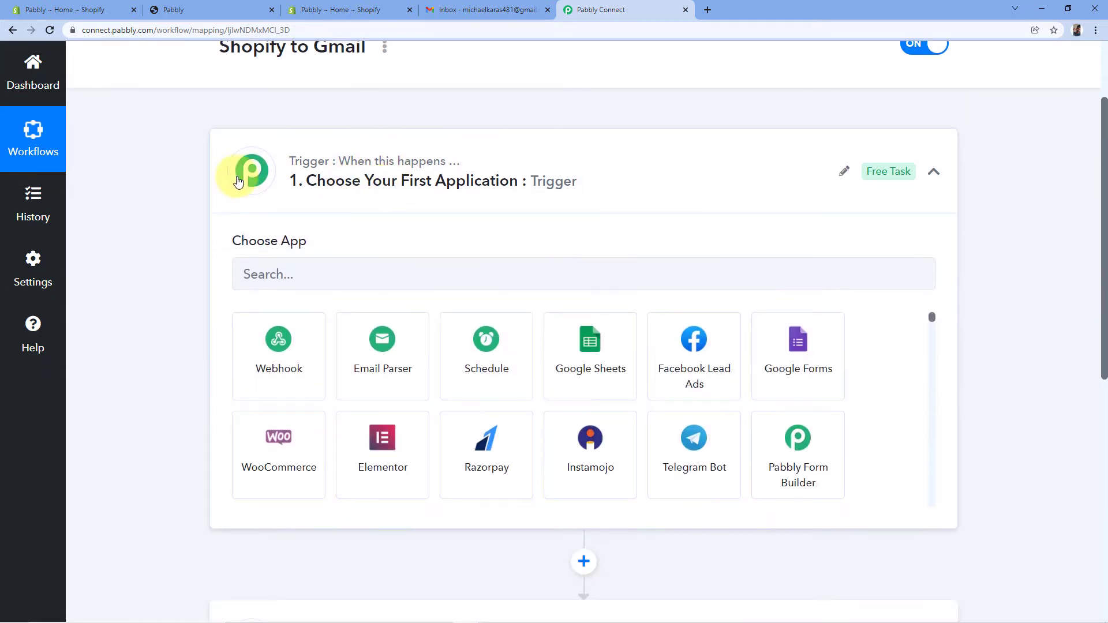
pyautogui.click(289, 275)
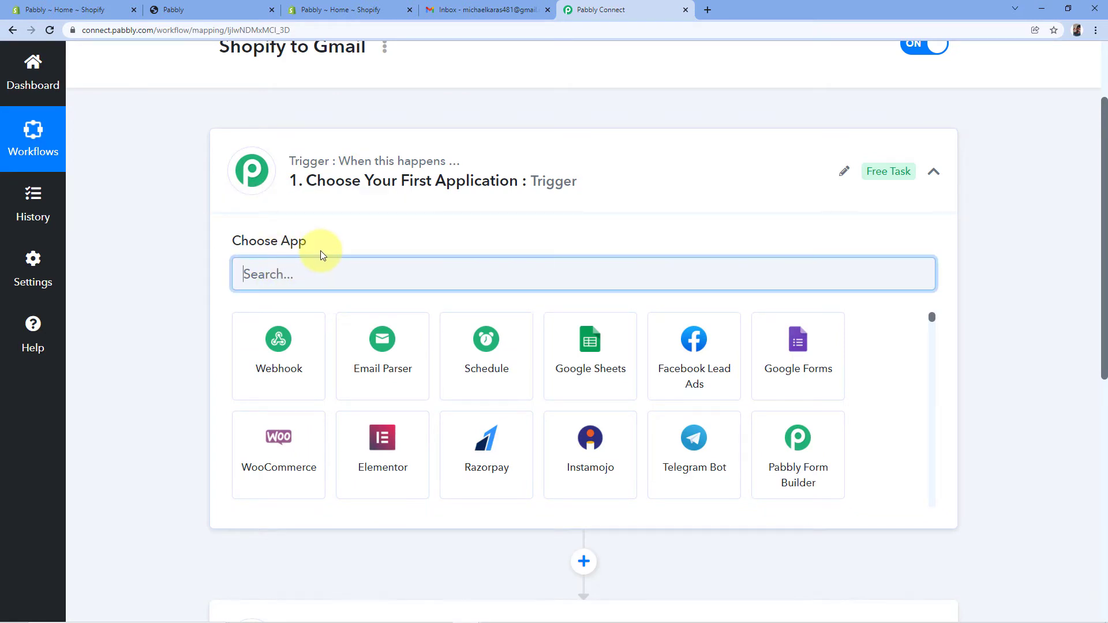
pyautogui.write('Shopify')
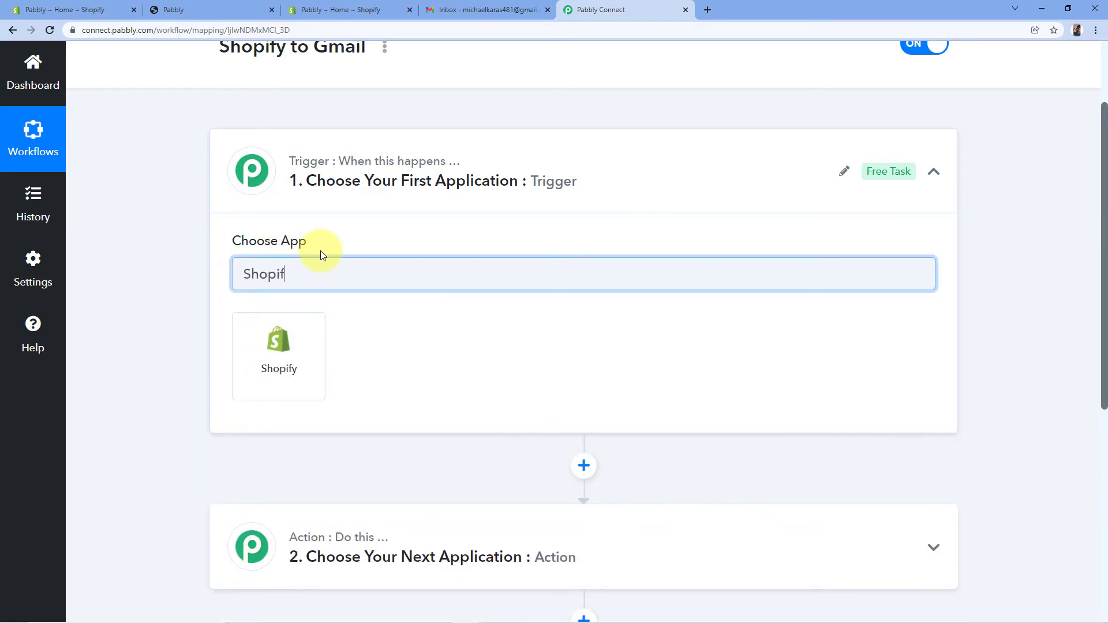
pyautogui.click(262, 364)
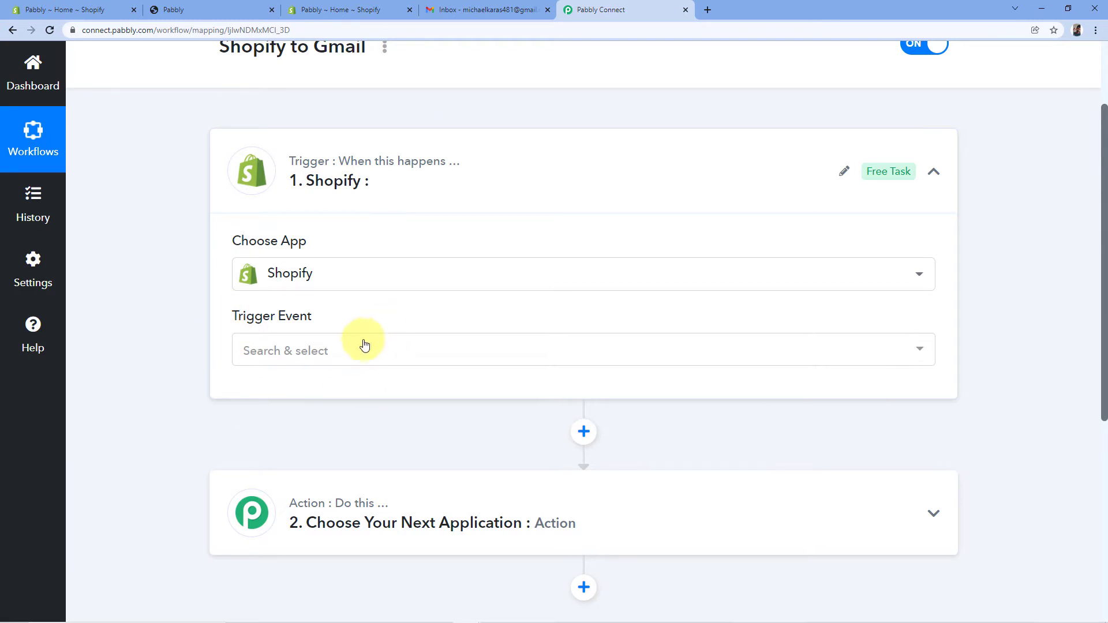
# Set the Shopify trigger event to New Customer and go to its webhook URL and setup instructions
pyautogui.click(302, 362)
pyautogui.scroll(-1, 362, 185)
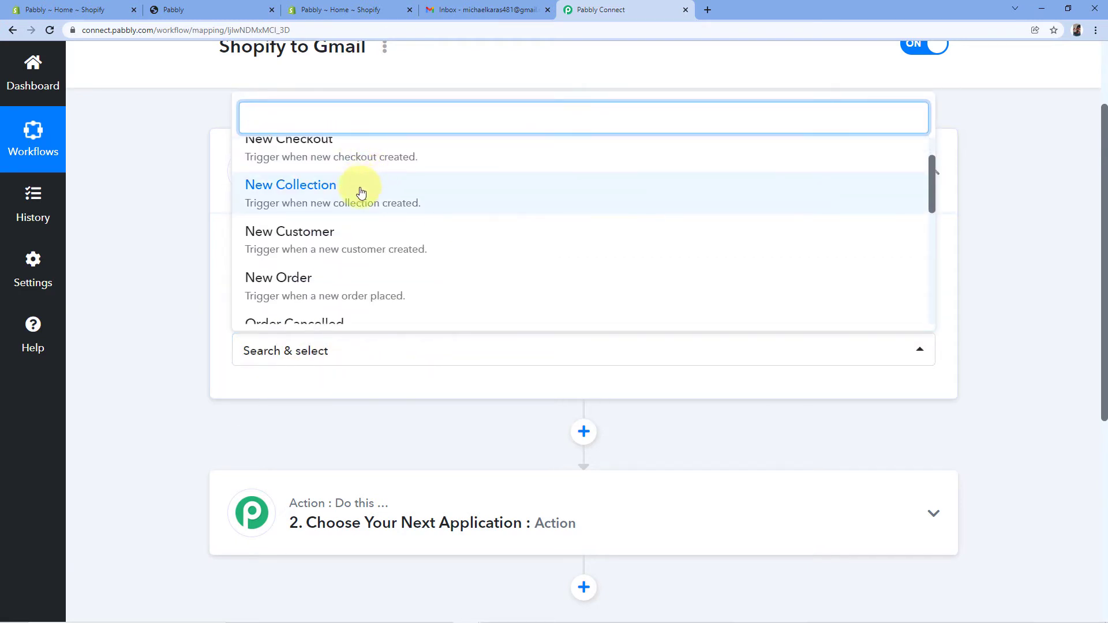
pyautogui.click(336, 246)
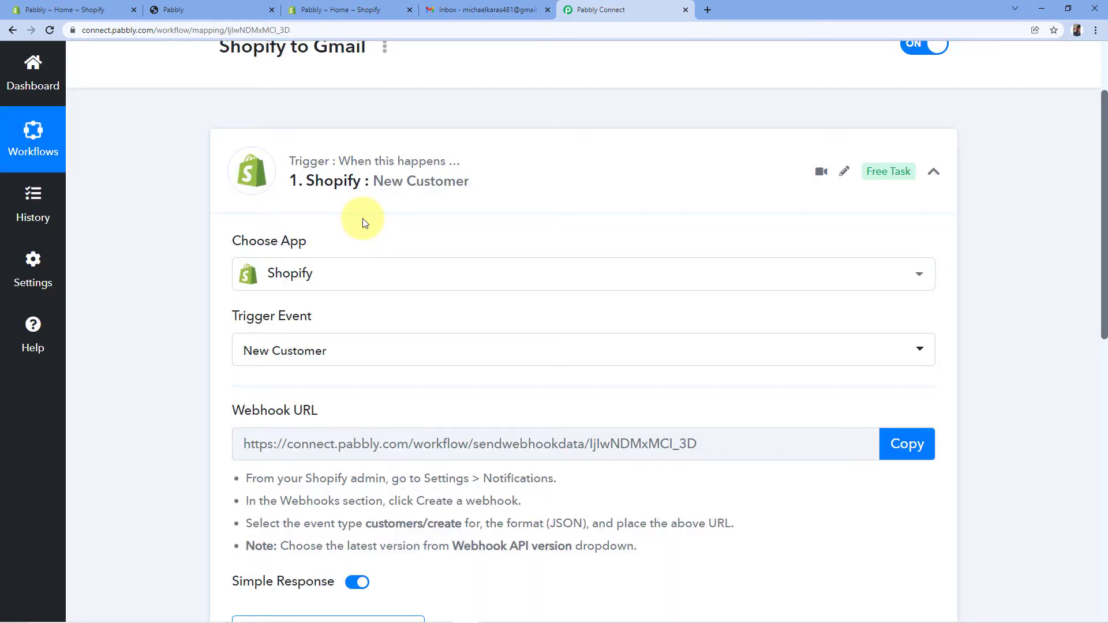
pyautogui.scroll(-2, 364, 222)
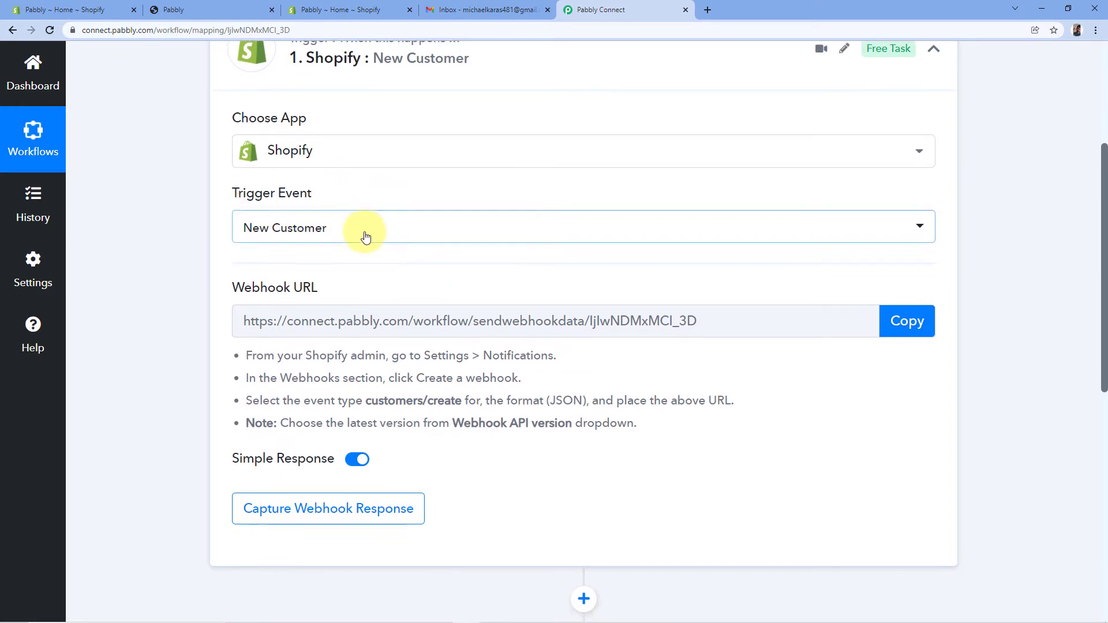
pyautogui.scroll(-1, 364, 234)
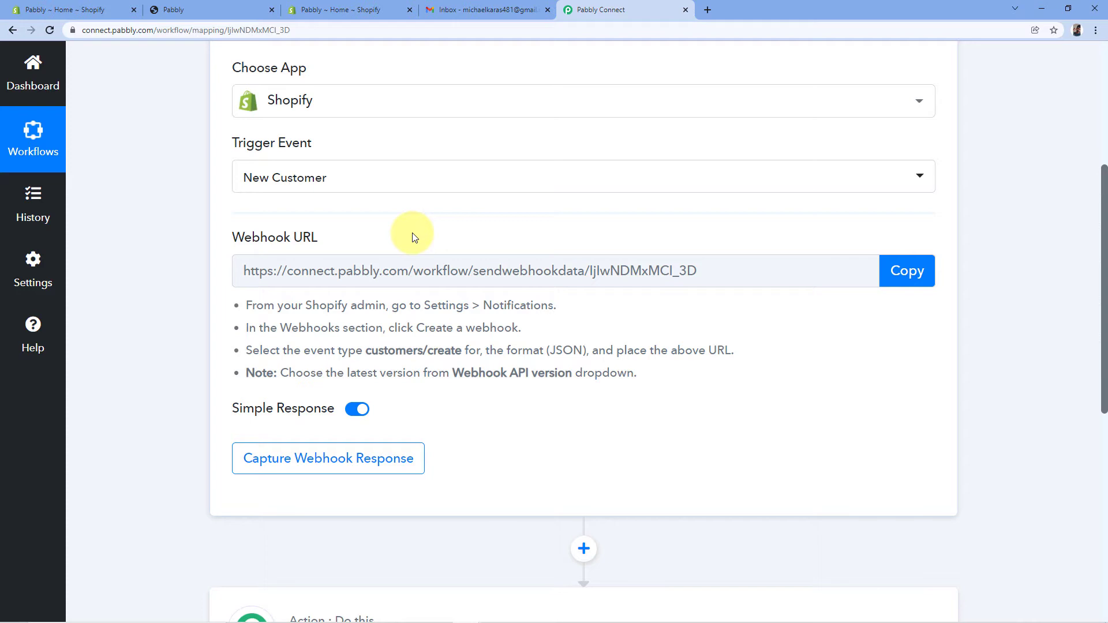
# Switch to the Shopify store admin and open the Notifications settings
pyautogui.click(83, 9)
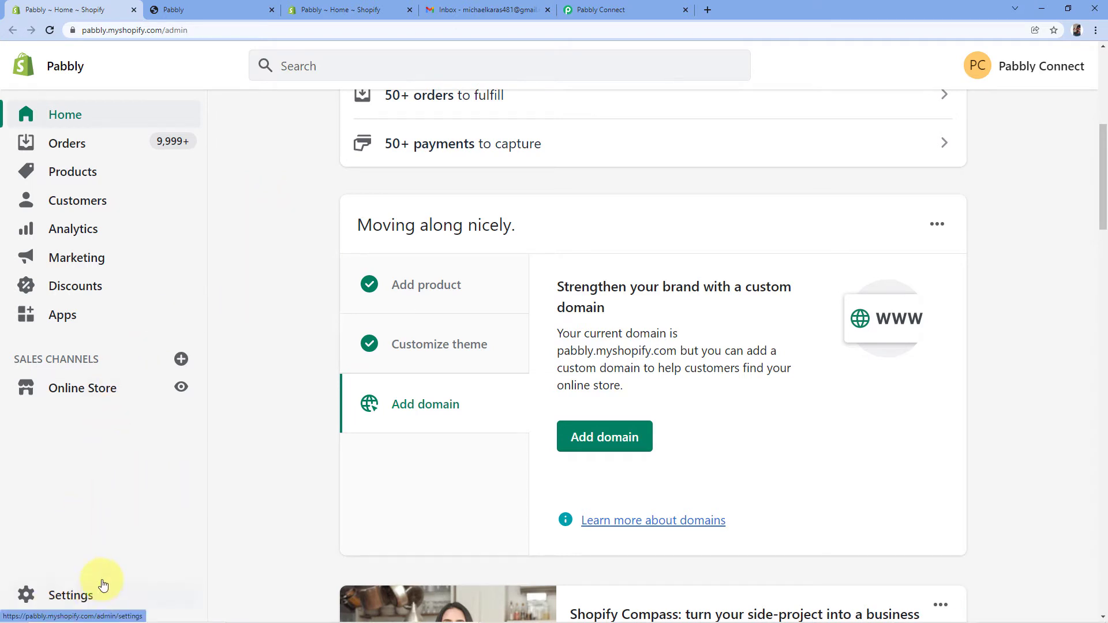
pyautogui.click(31, 597)
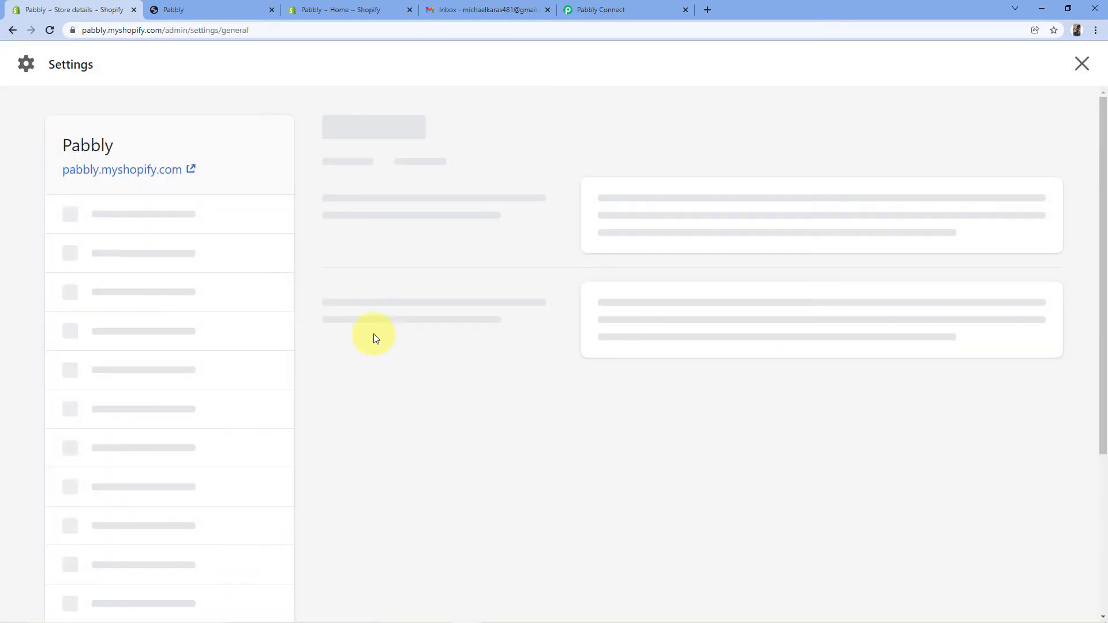
pyautogui.scroll(-5, 148, 277)
pyautogui.scroll(-2, 150, 287)
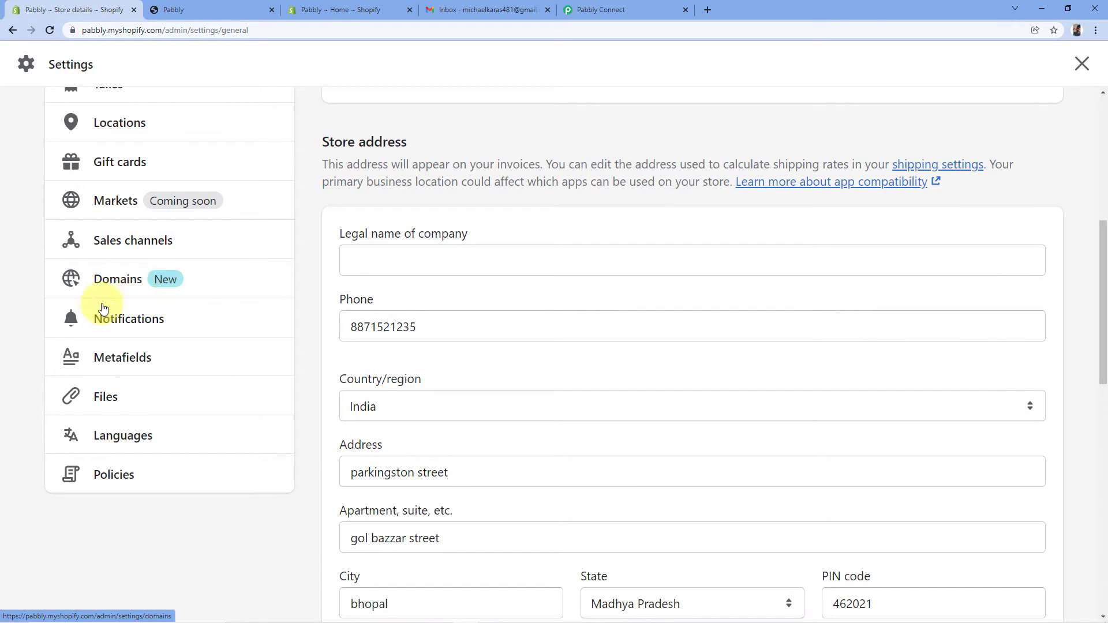
pyautogui.click(120, 321)
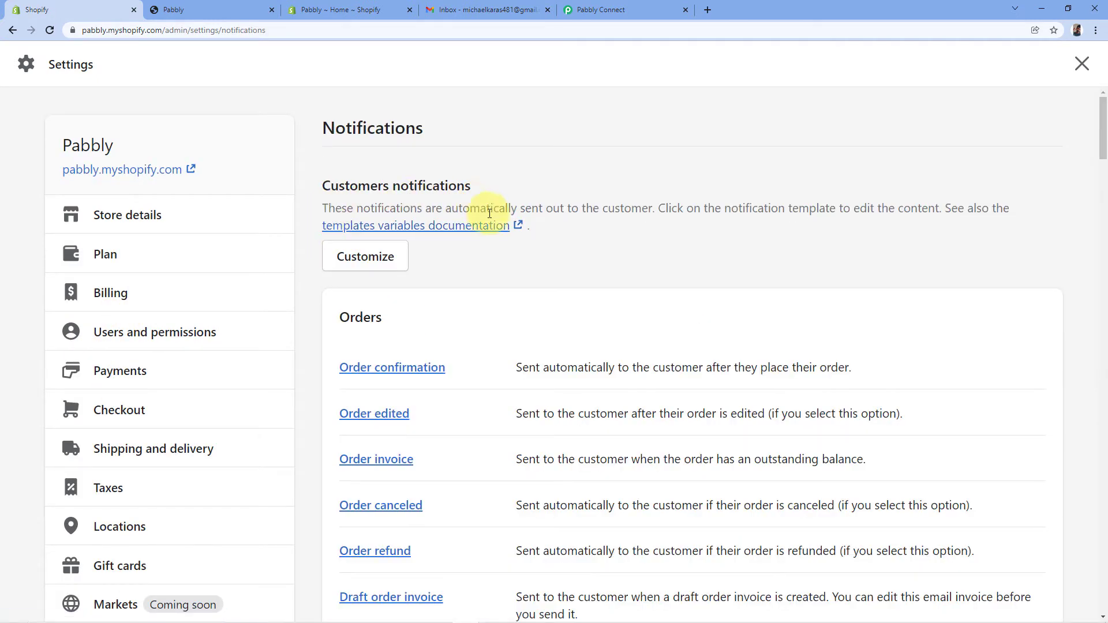
# Start a new webhook in the Notifications settings with the event Customer creation, keeping the JSON format
pyautogui.scroll(-13, 549, 223)
pyautogui.scroll(-18, 316, 227)
pyautogui.scroll(-15, 311, 223)
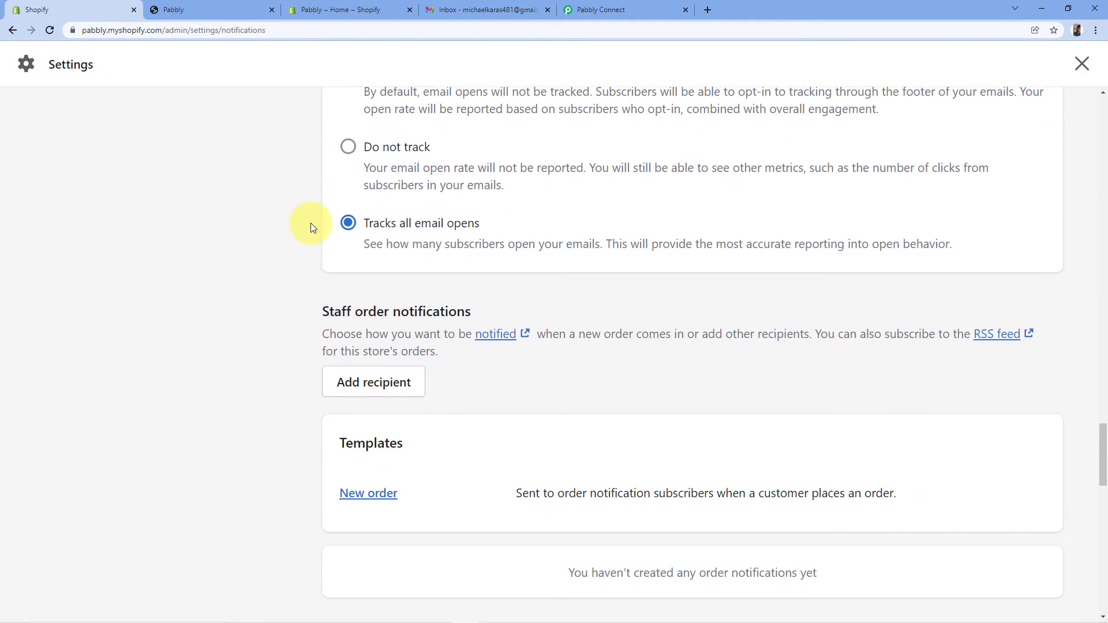
pyautogui.scroll(-9, 311, 222)
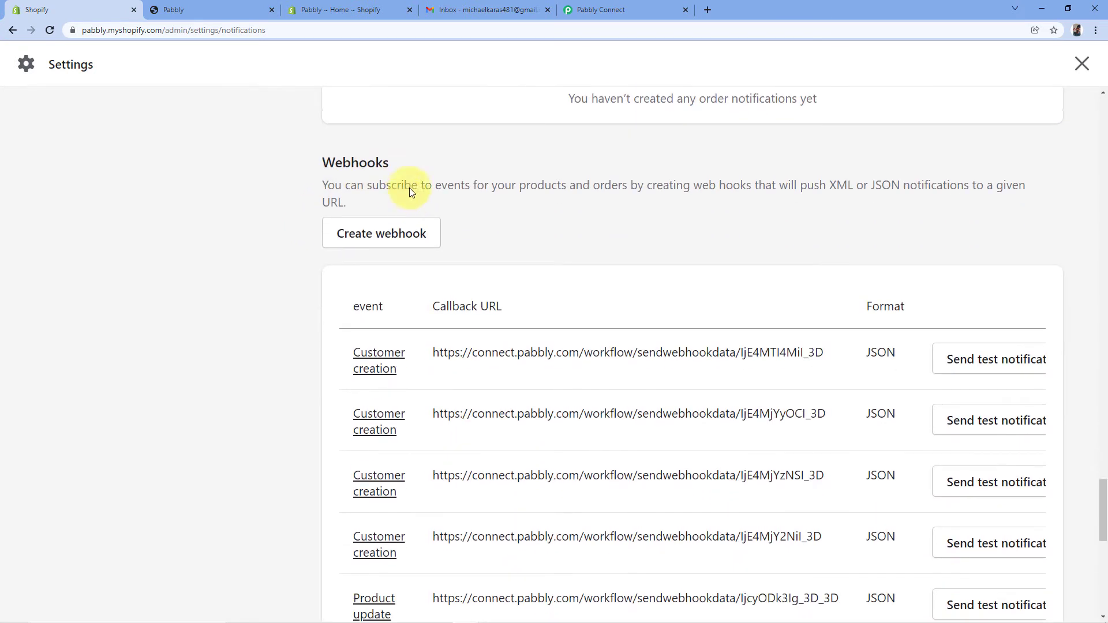
pyautogui.scroll(-1, 346, 225)
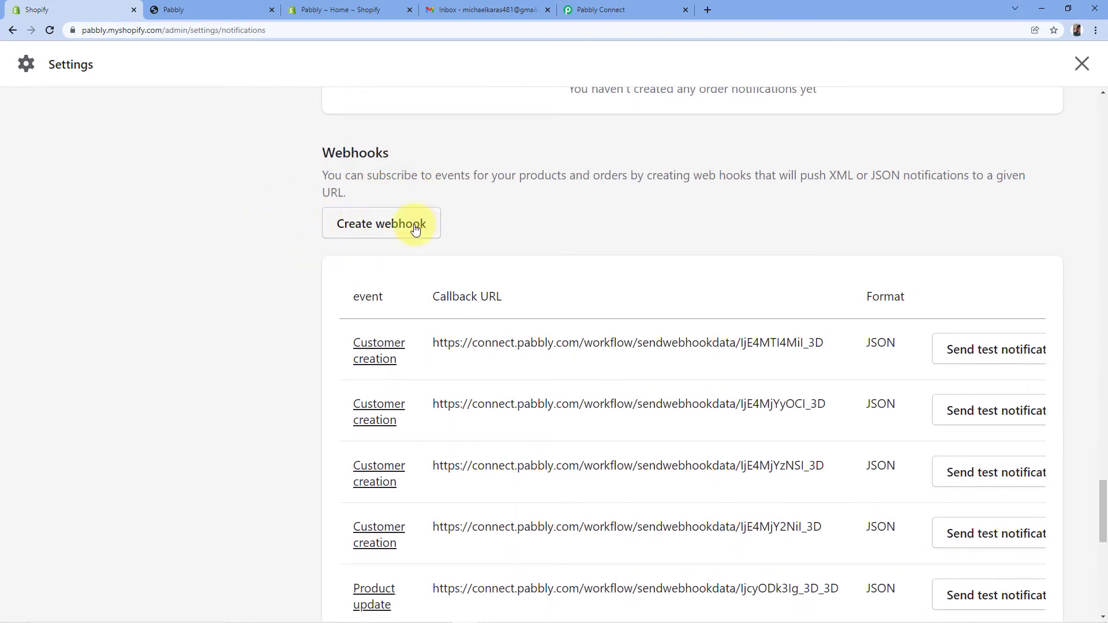
pyautogui.click(379, 224)
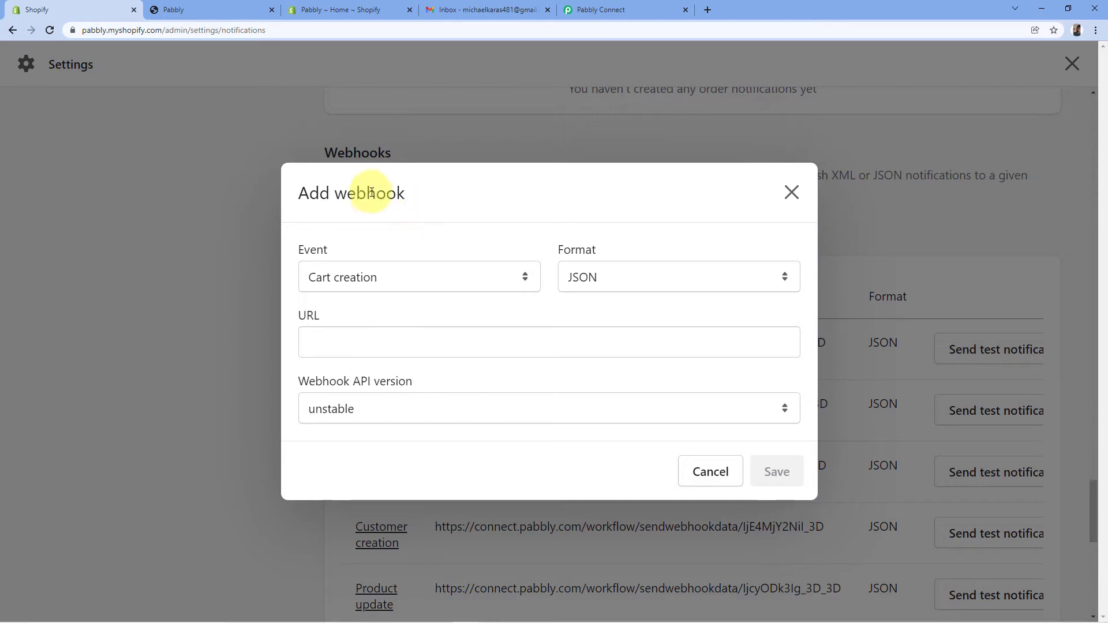
pyautogui.click(524, 281)
pyautogui.click(475, 223)
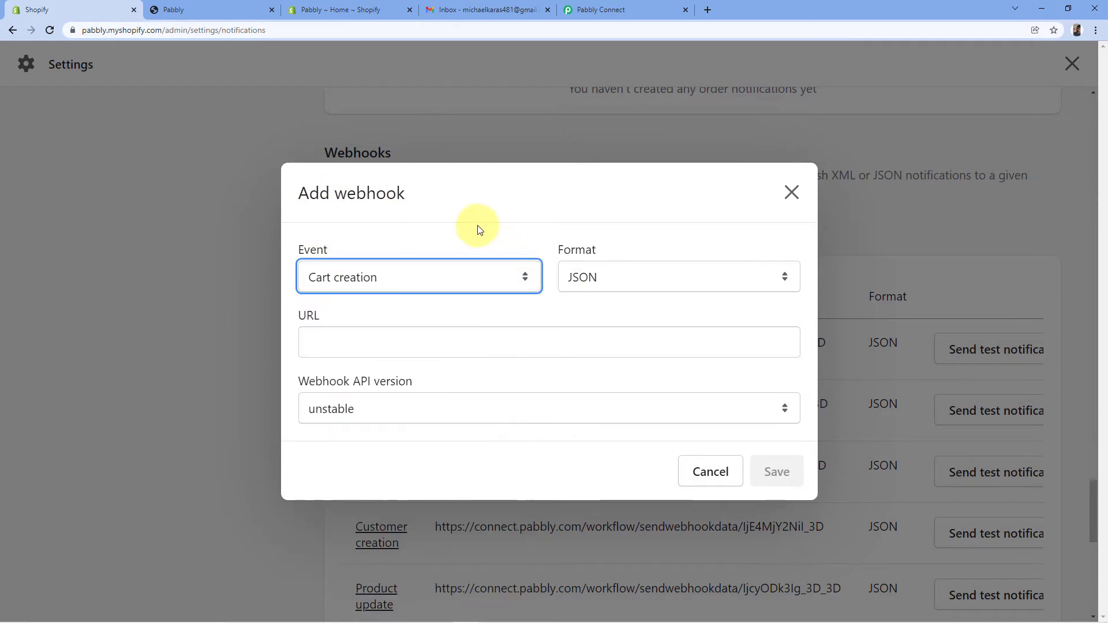
pyautogui.click(518, 282)
pyautogui.scroll(-3, 425, 339)
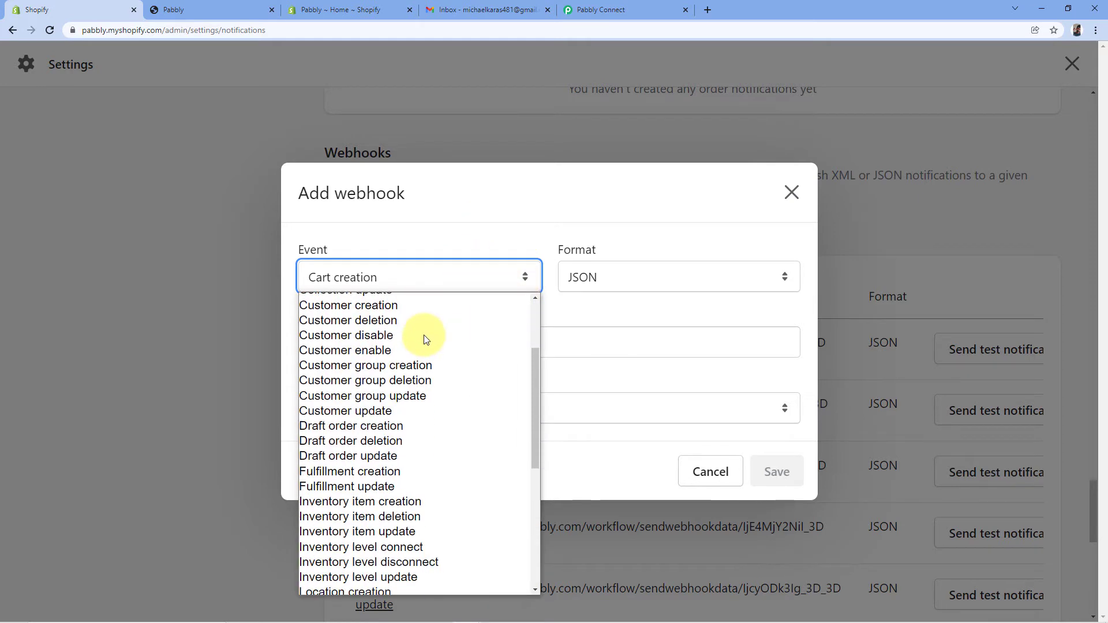
pyautogui.click(382, 308)
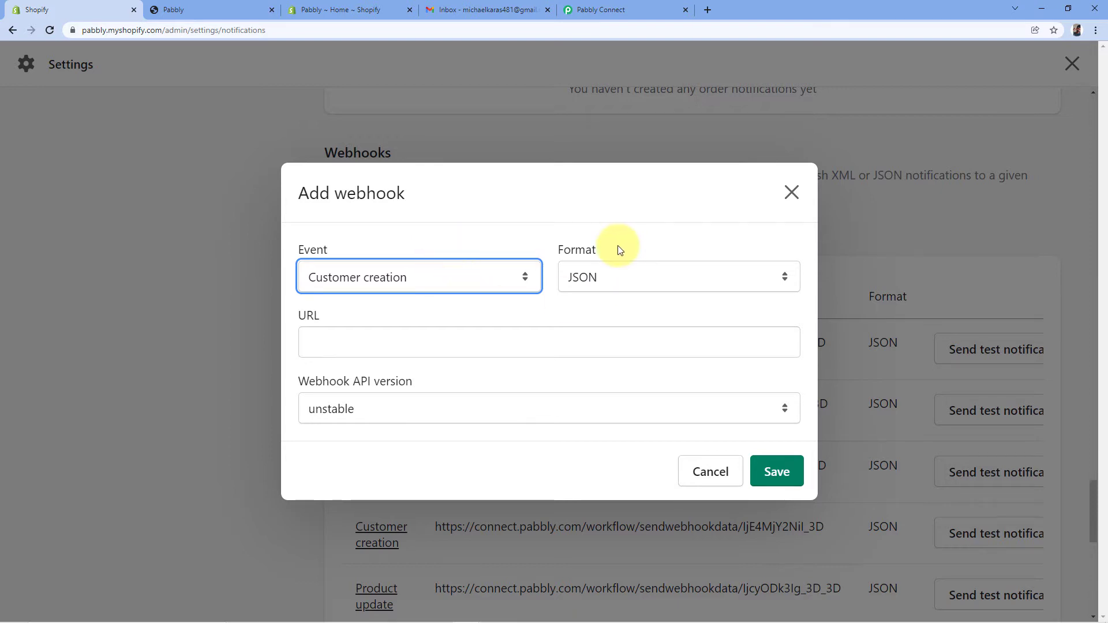
pyautogui.click(550, 283)
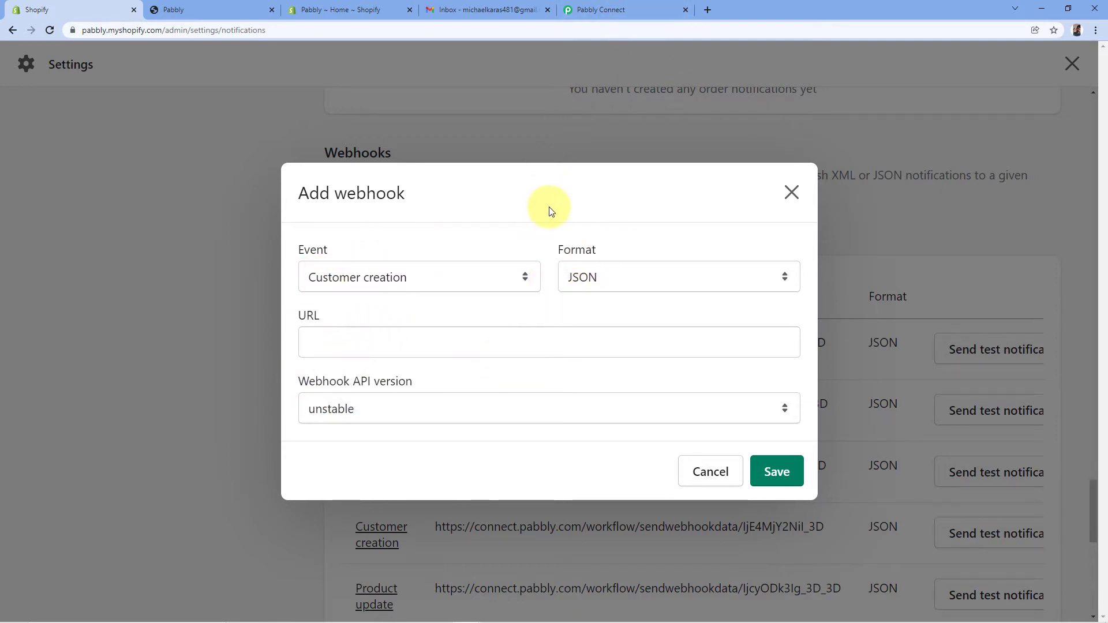
# Copy the webhook URL from the Pabbly Connect trigger and paste it as the URL of the new Shopify webhook
pyautogui.click(651, 8)
pyautogui.click(906, 273)
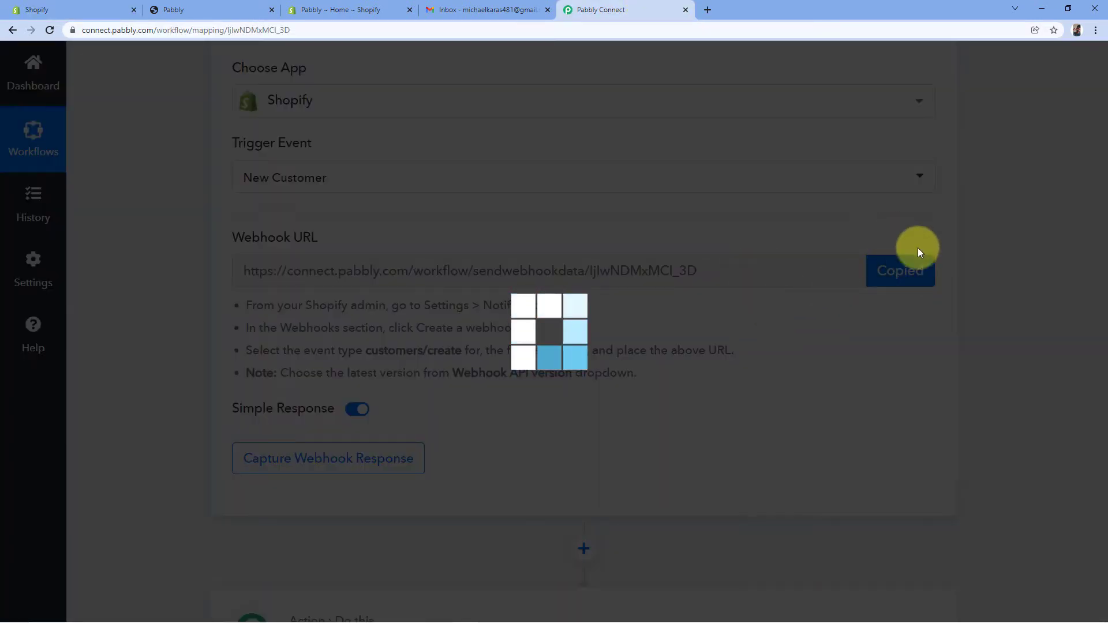
pyautogui.click(75, 8)
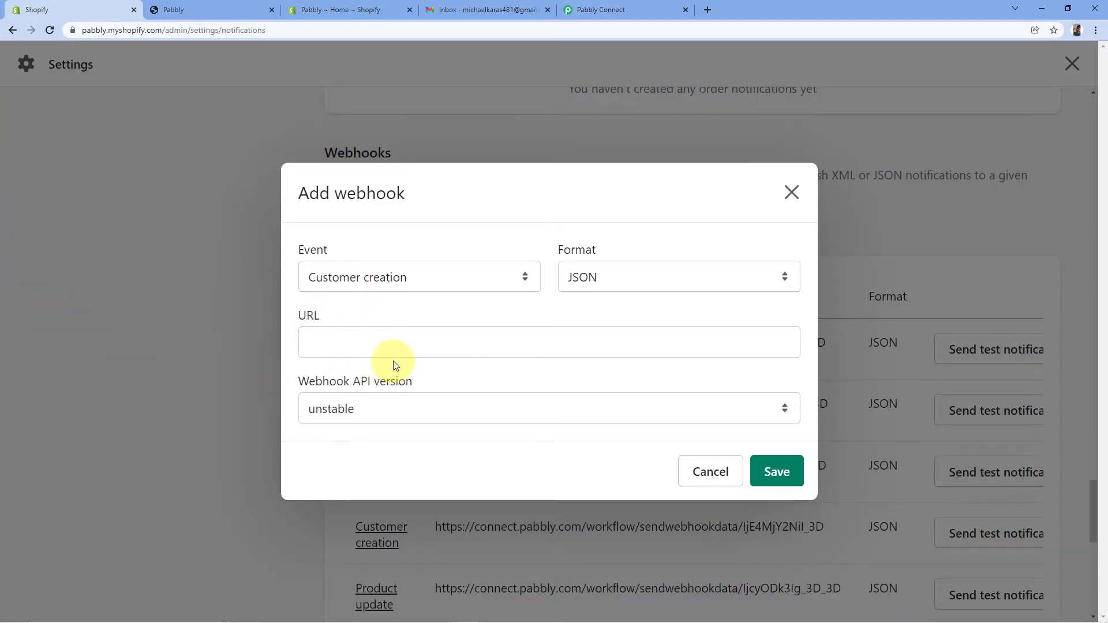
pyautogui.rightClick(342, 340)
pyautogui.click(389, 432)
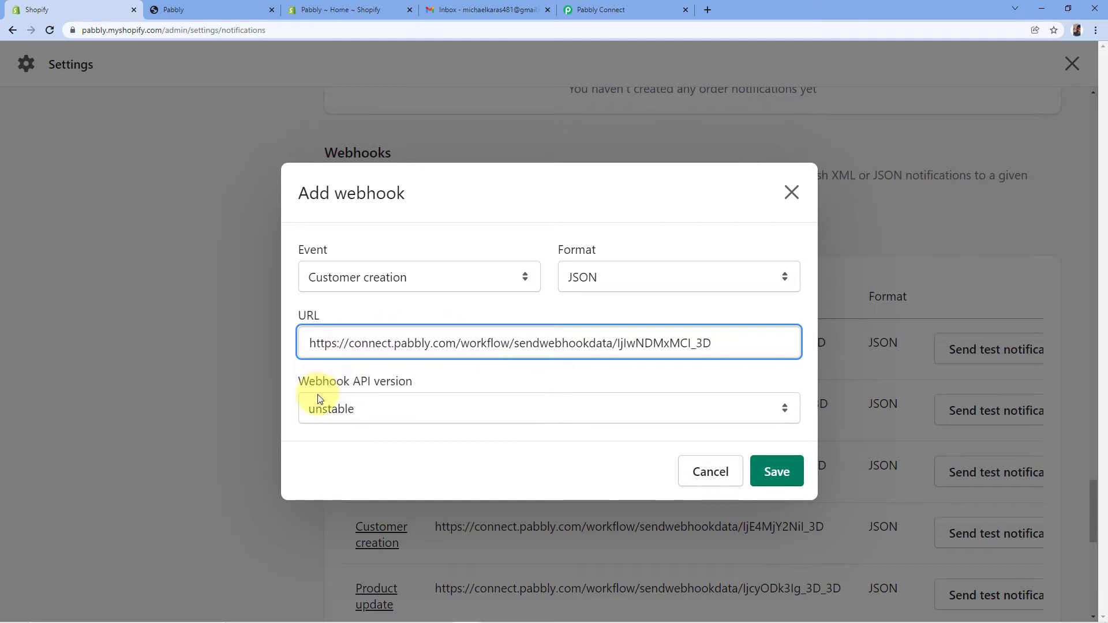
# Set the webhook API version to 2021-10 (Latest) and save the webhook
pyautogui.click(365, 409)
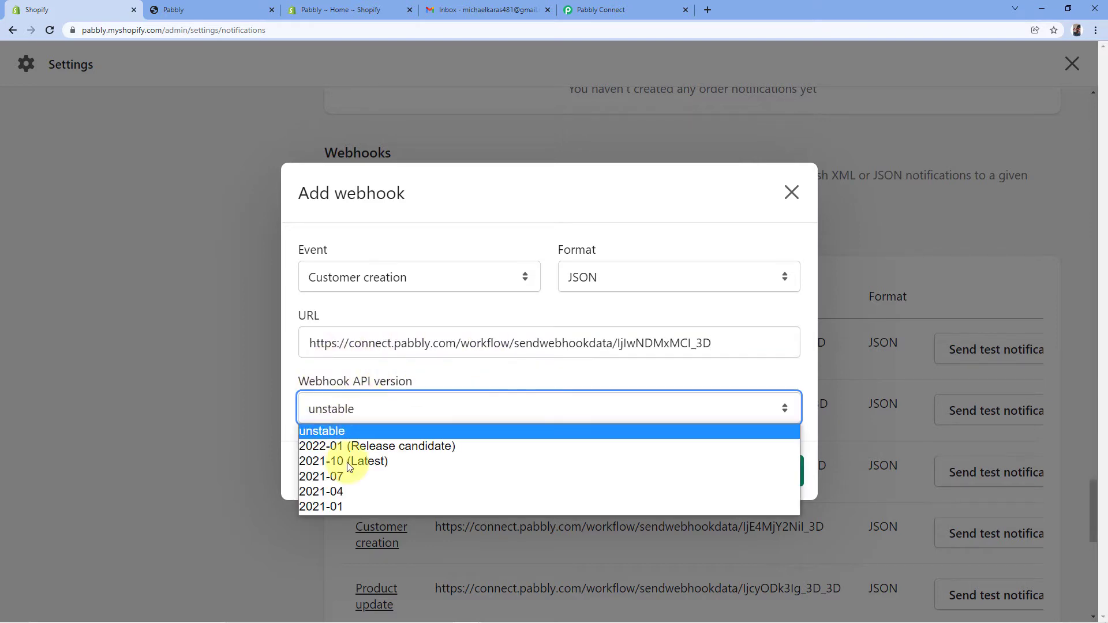
pyautogui.click(364, 462)
pyautogui.click(777, 472)
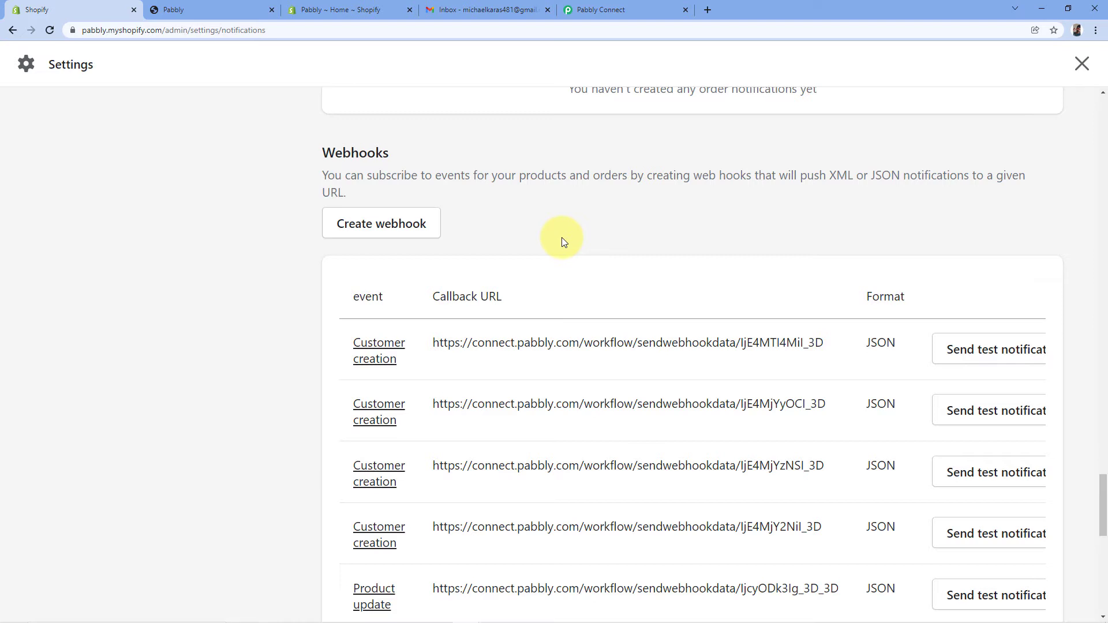
# Switch back to the Shopify trigger in Pabbly Connect and check its webhook response capture
pyautogui.click(656, 9)
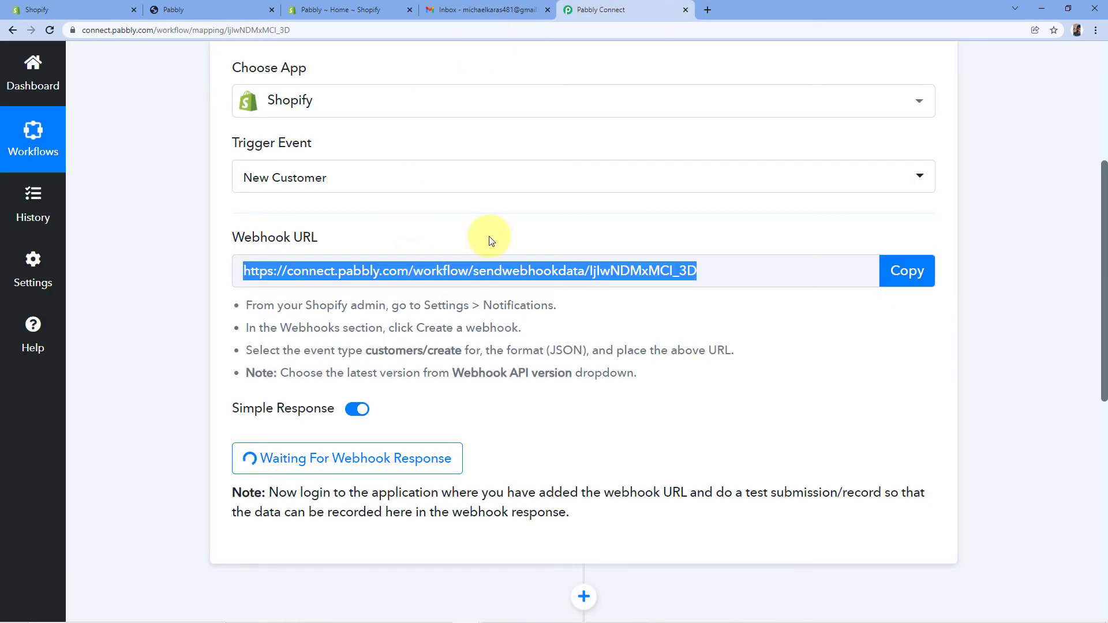
pyautogui.click(416, 255)
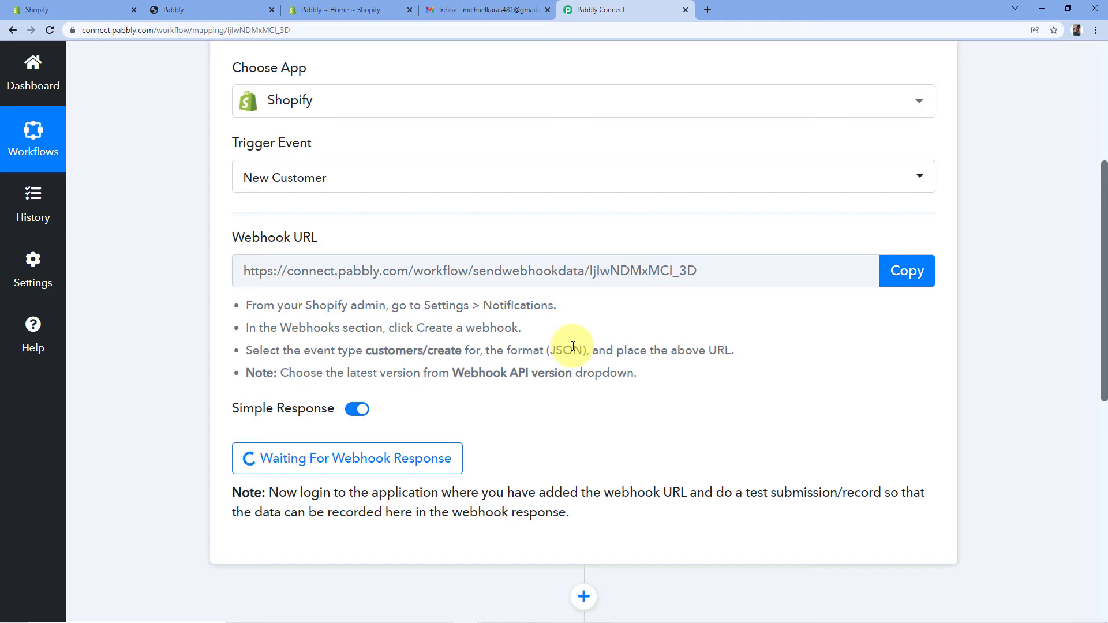
# Register a test customer account on the Pabbly storefront with first name, last name, mobile number, email and password
pyautogui.scroll(-1, 568, 348)
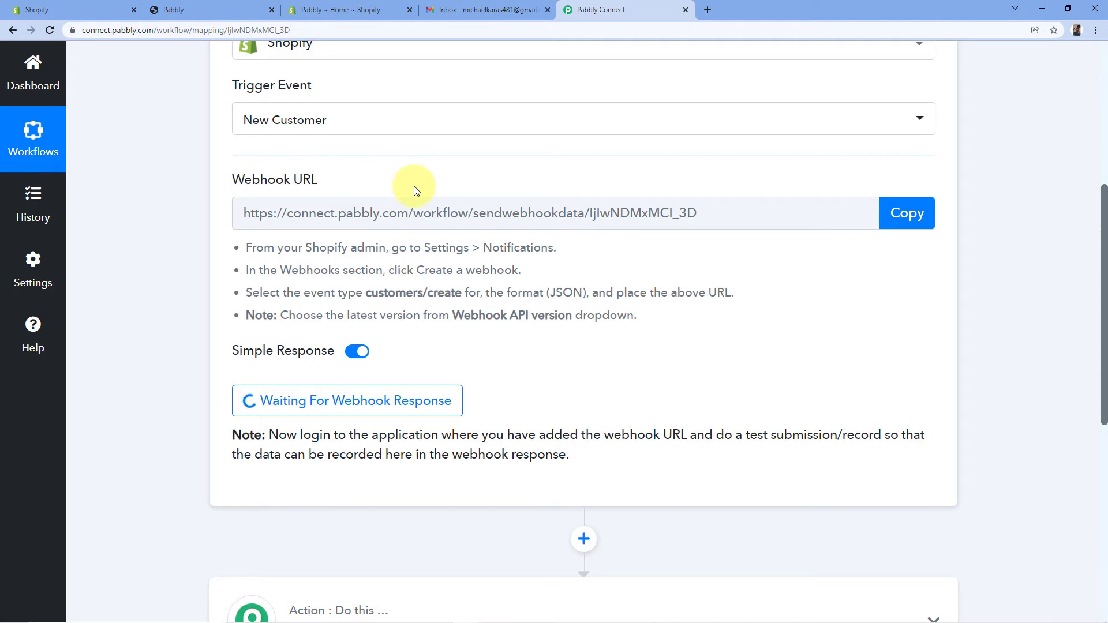
pyautogui.click(196, 8)
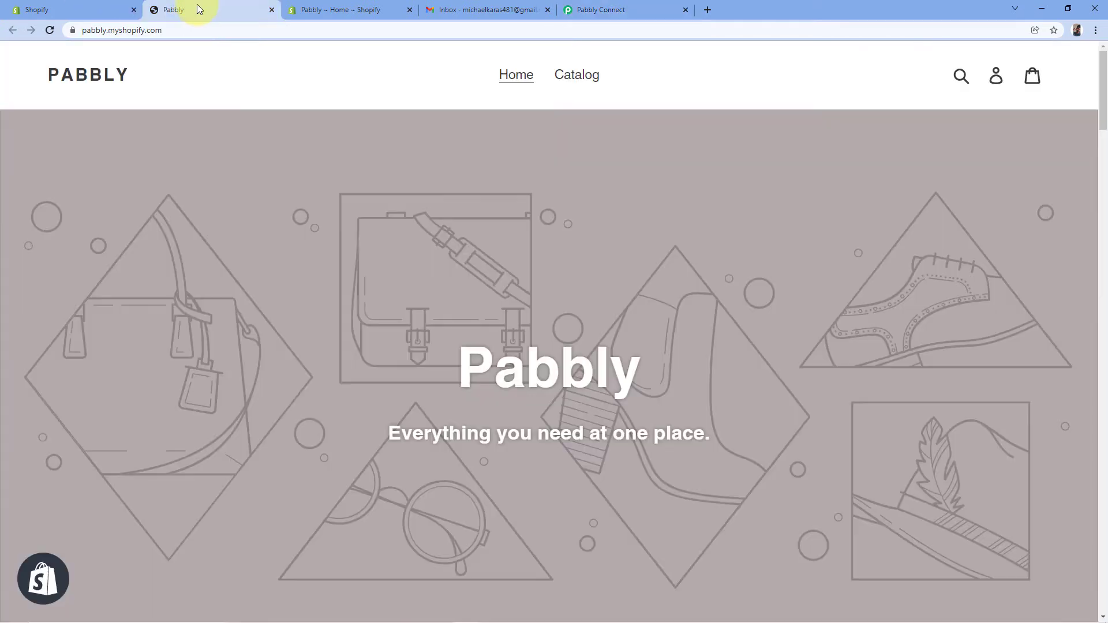
pyautogui.click(997, 79)
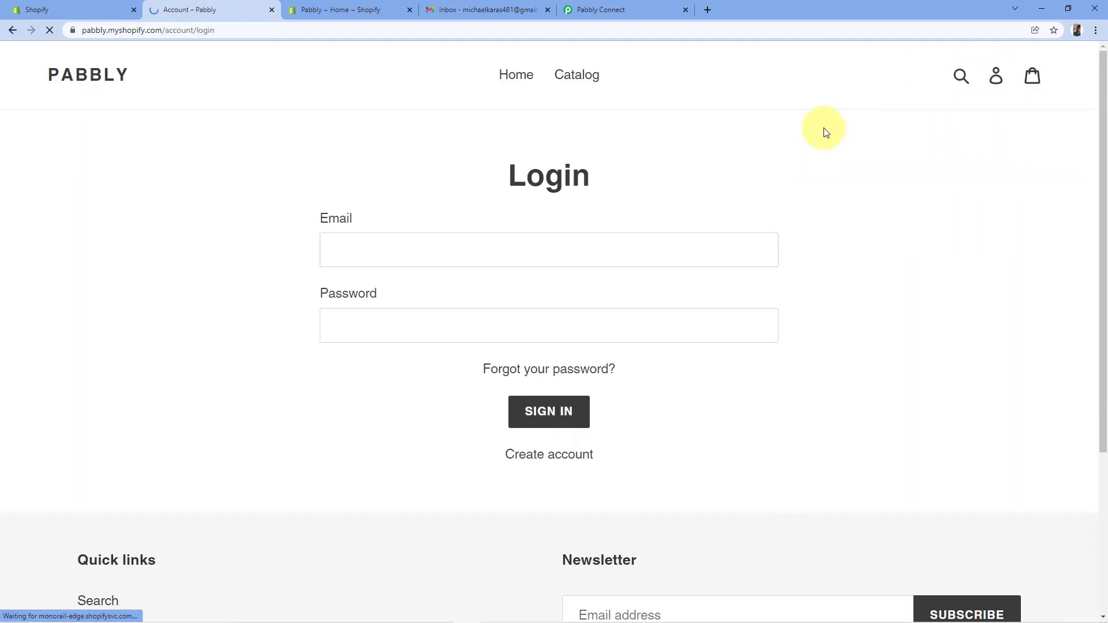
pyautogui.click(564, 456)
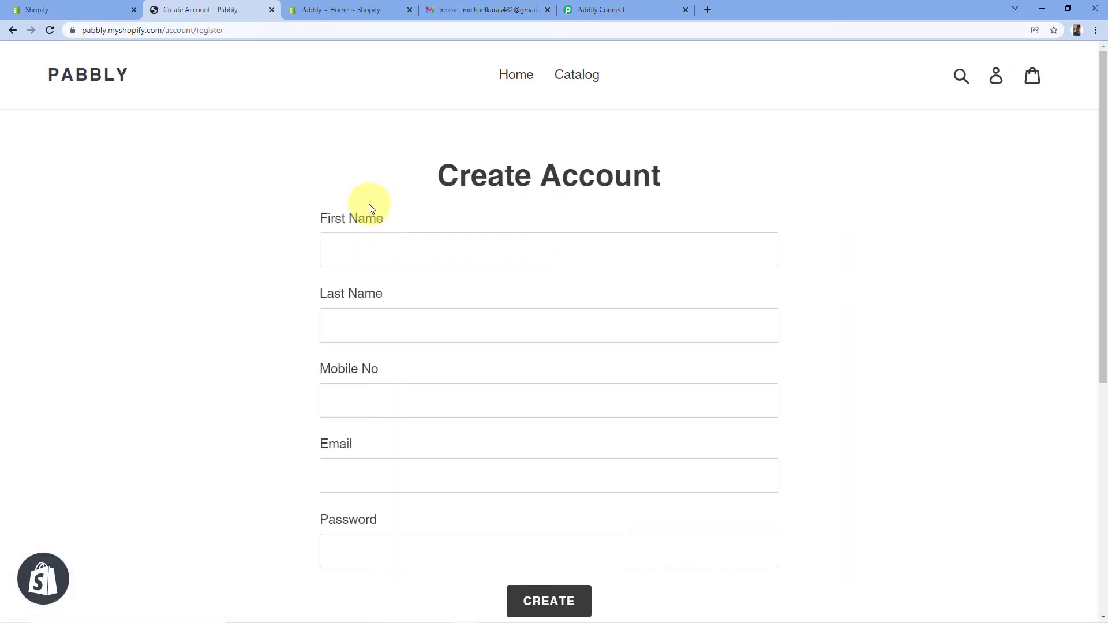
pyautogui.scroll(-1, 381, 199)
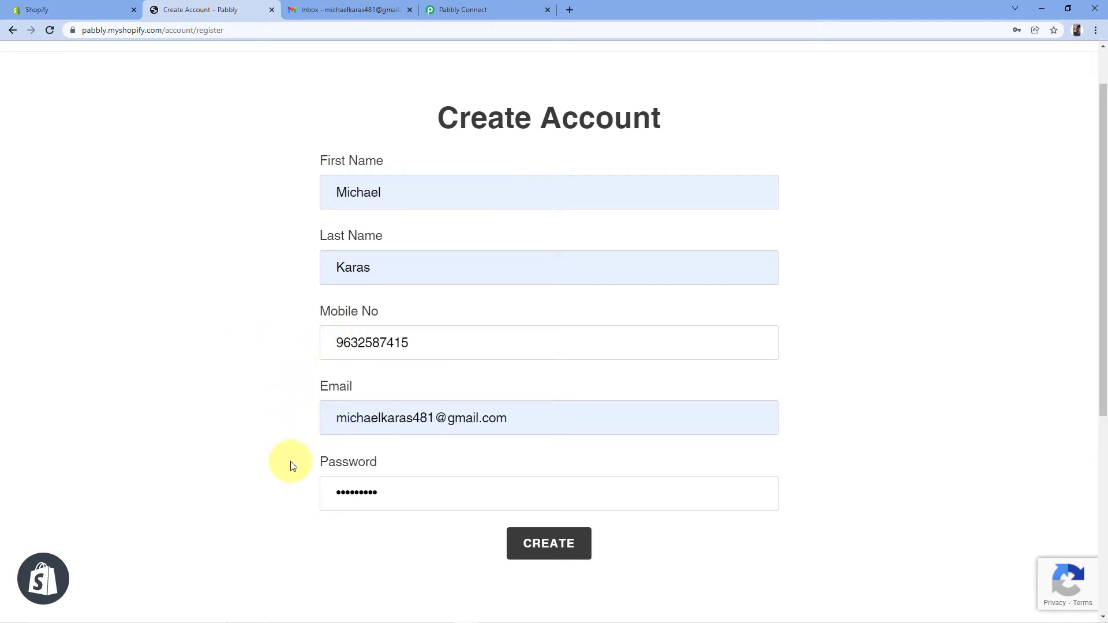
pyautogui.click(552, 545)
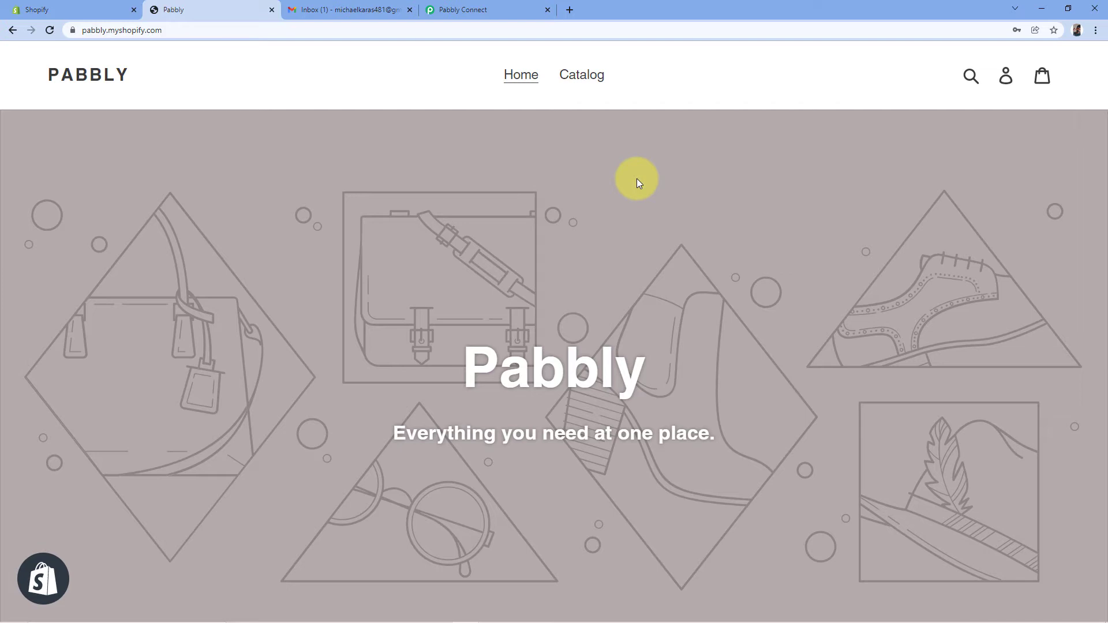
# Switch back to Pabbly Connect and examine the captured webhook response, including the customer's first and last name
pyautogui.click(520, 9)
pyautogui.scroll(-2, 543, 374)
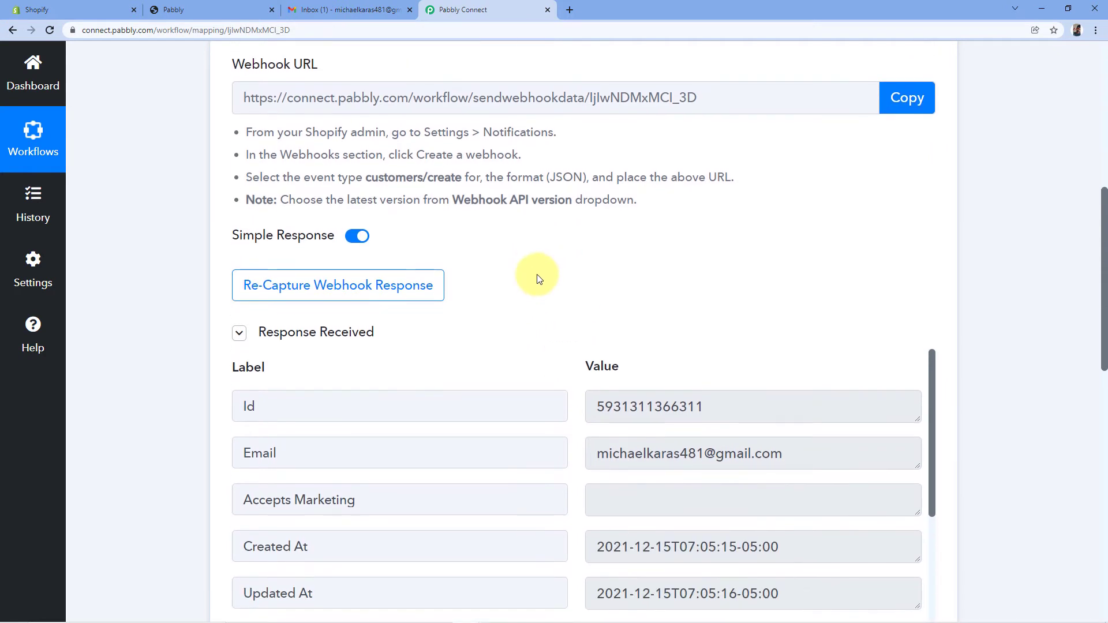
pyautogui.scroll(-1, 546, 260)
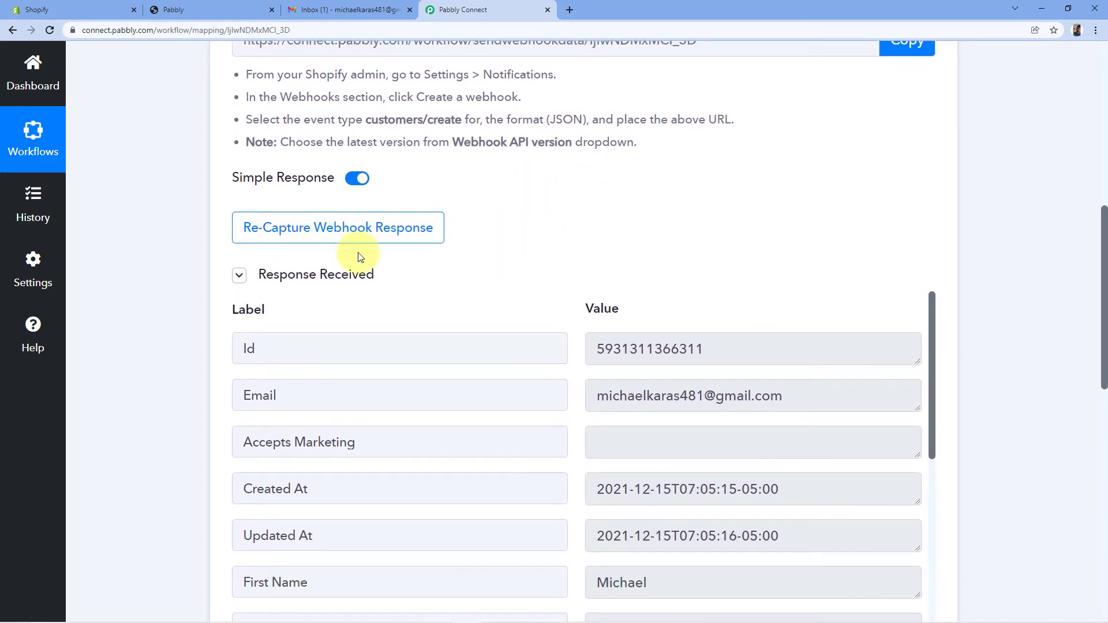
pyautogui.scroll(-2, 555, 231)
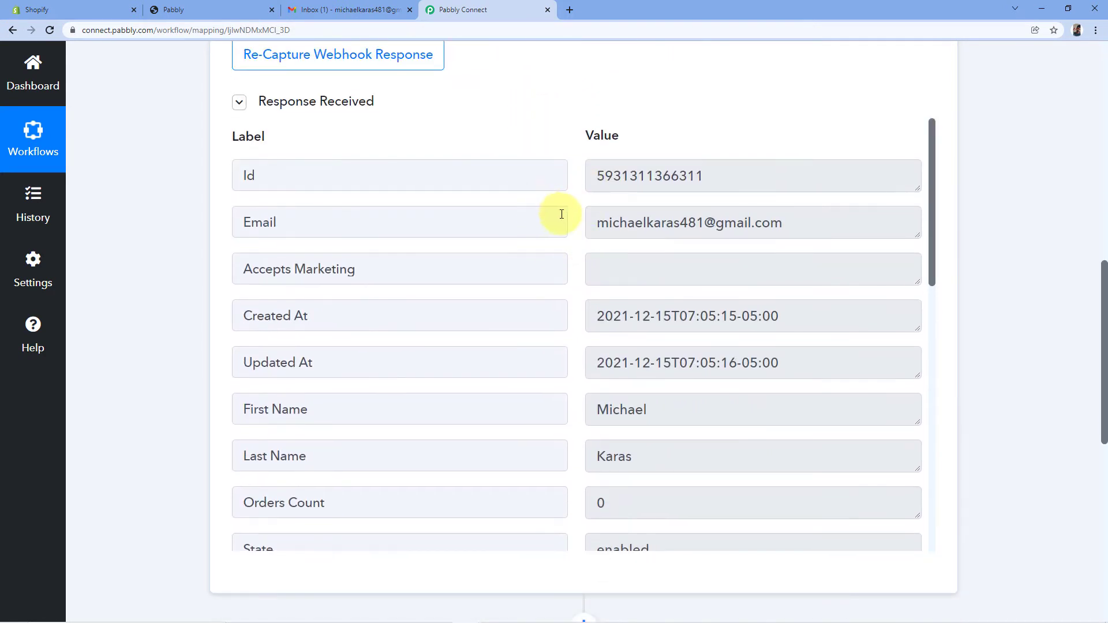
pyautogui.scroll(-3, 549, 211)
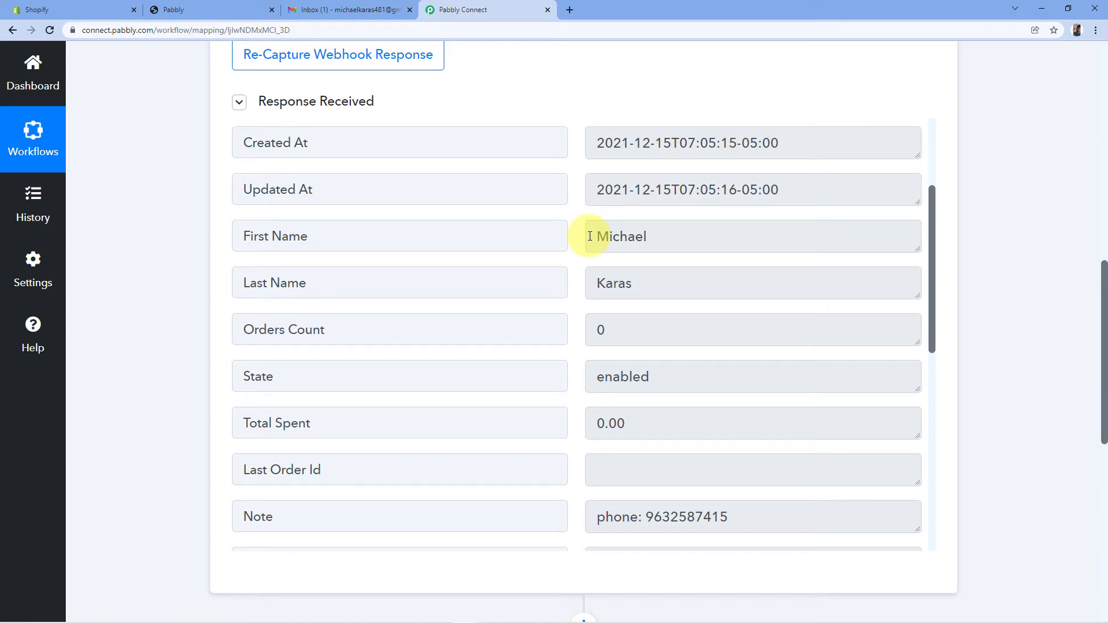
pyautogui.moveTo(590, 236); pyautogui.dragTo(673, 237)
pyautogui.moveTo(658, 283); pyautogui.dragTo(569, 282)
pyautogui.click(574, 266)
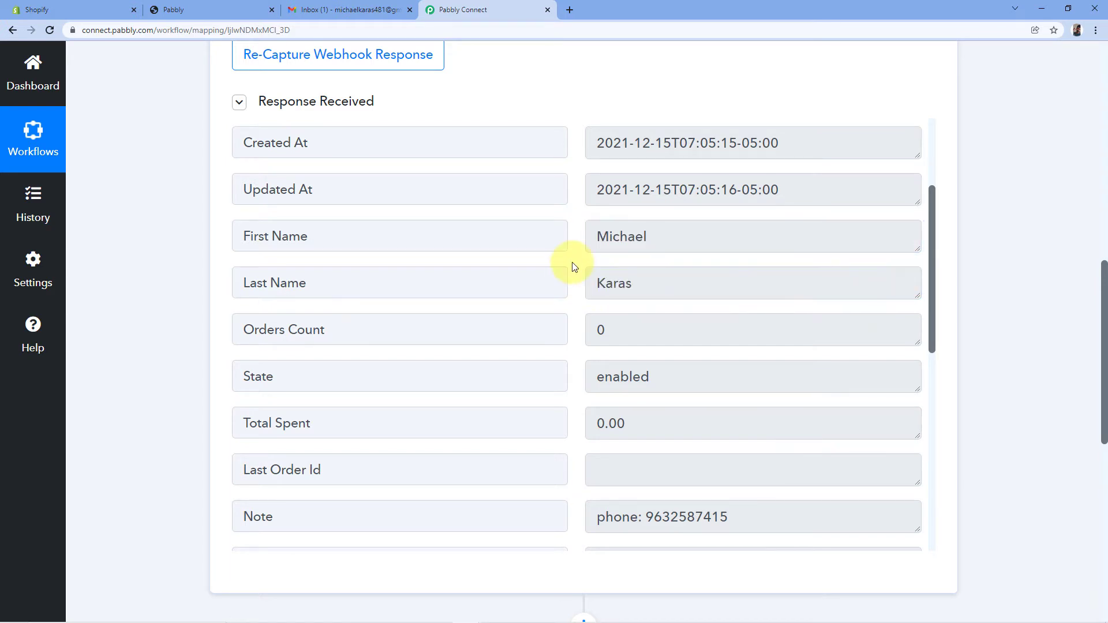
# Check the customer's email, name and the phone number in the Note field of the received Shopify response
pyautogui.scroll(-3, 554, 263)
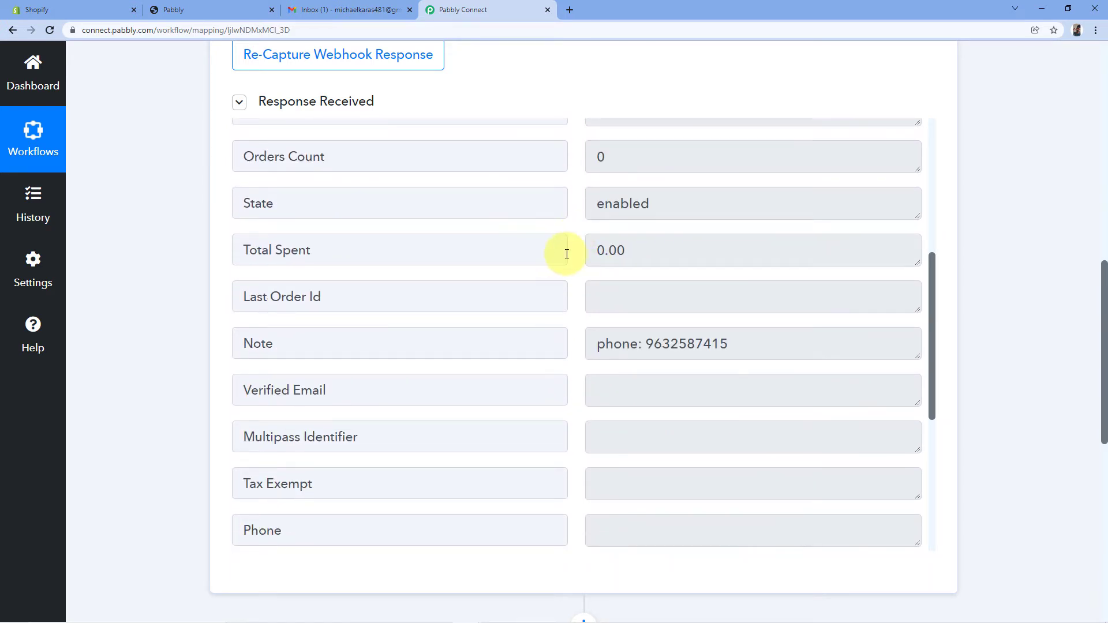
pyautogui.scroll(6, 566, 254)
pyautogui.moveTo(594, 223); pyautogui.dragTo(809, 222)
pyautogui.click(635, 228)
pyautogui.scroll(-2, 592, 262)
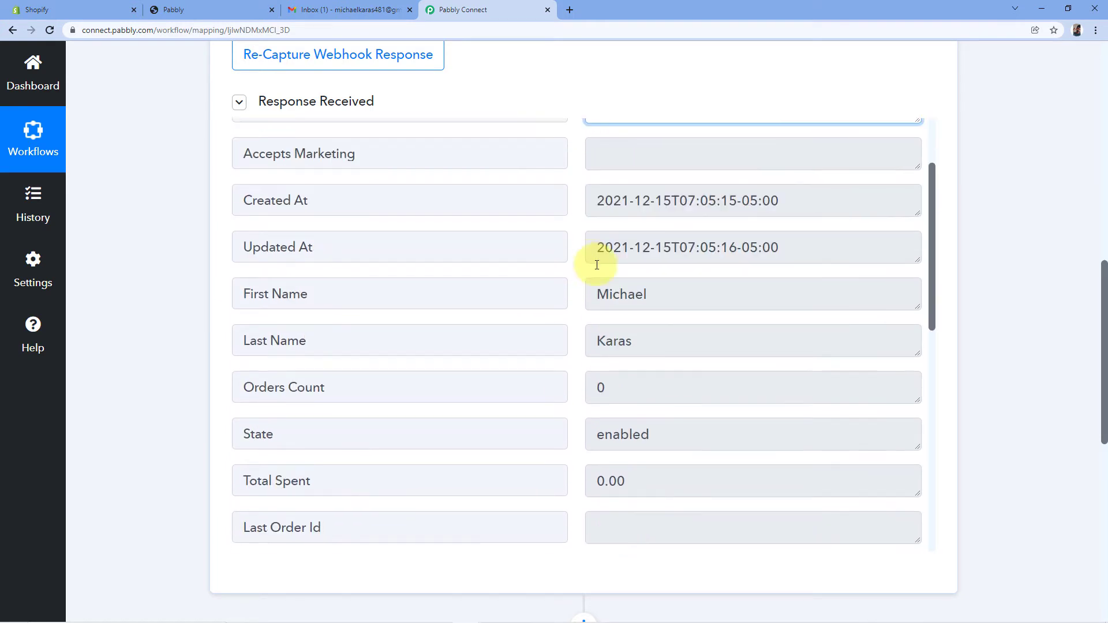
pyautogui.doubleClick(619, 292)
pyautogui.doubleClick(631, 339)
pyautogui.scroll(-5, 553, 323)
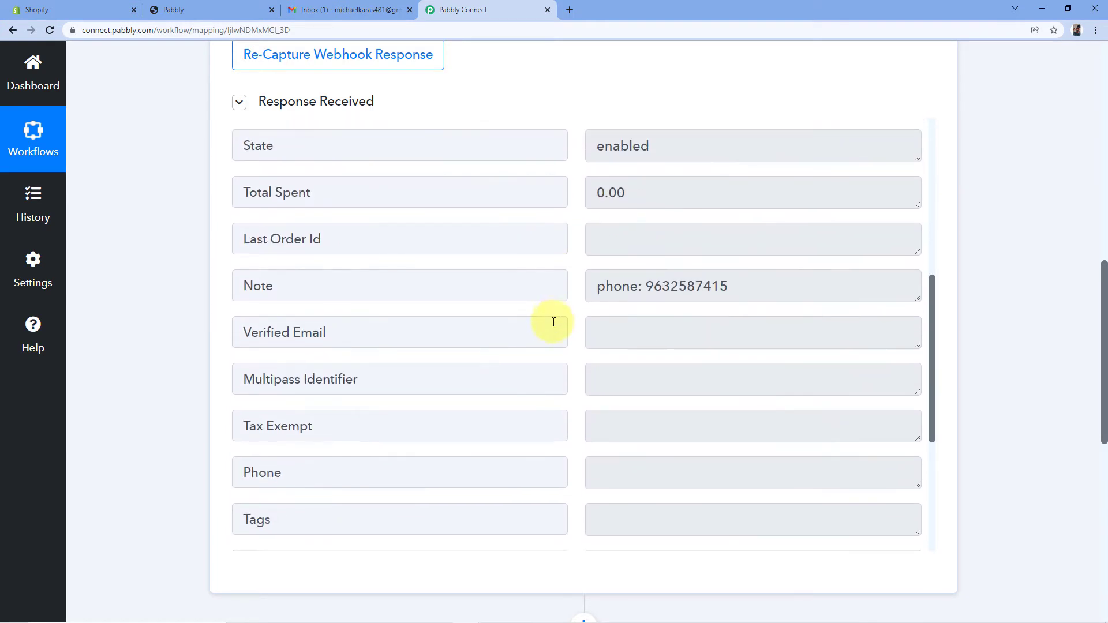
pyautogui.moveTo(789, 280); pyautogui.dragTo(579, 270)
pyautogui.click(579, 270)
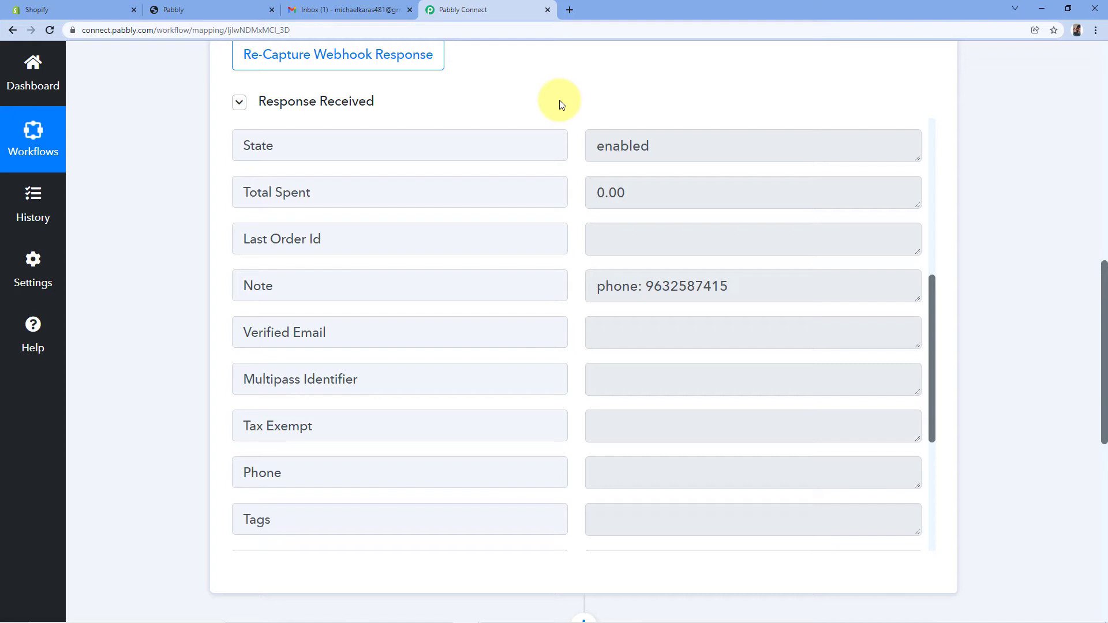
pyautogui.scroll(5, 591, 228)
pyautogui.scroll(4, 550, 247)
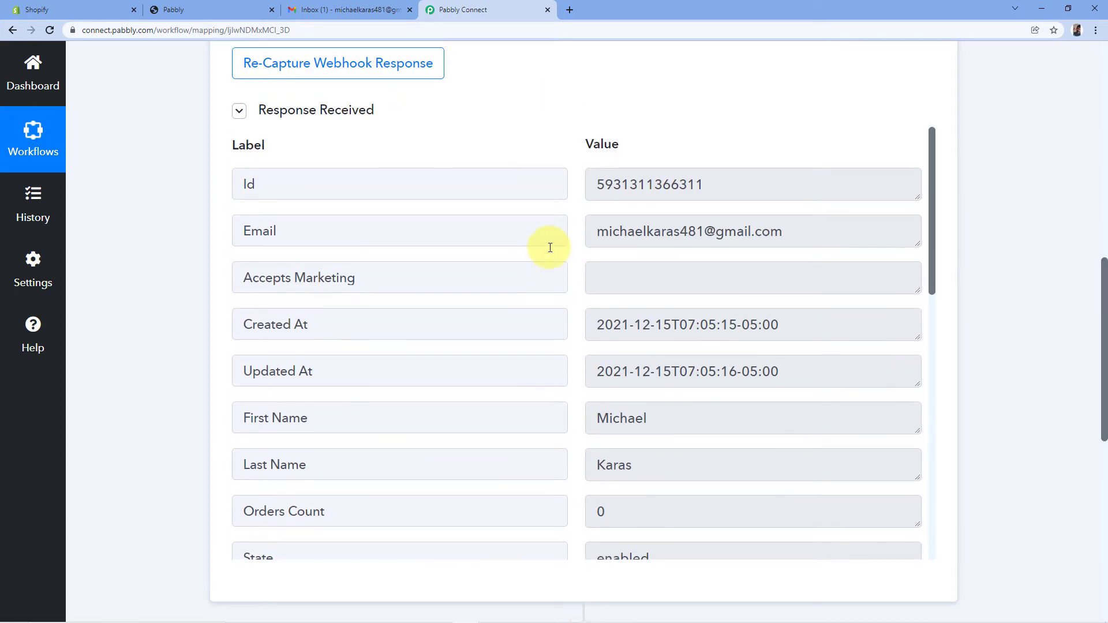
pyautogui.scroll(-1, 571, 146)
pyautogui.scroll(-1, 571, 146)
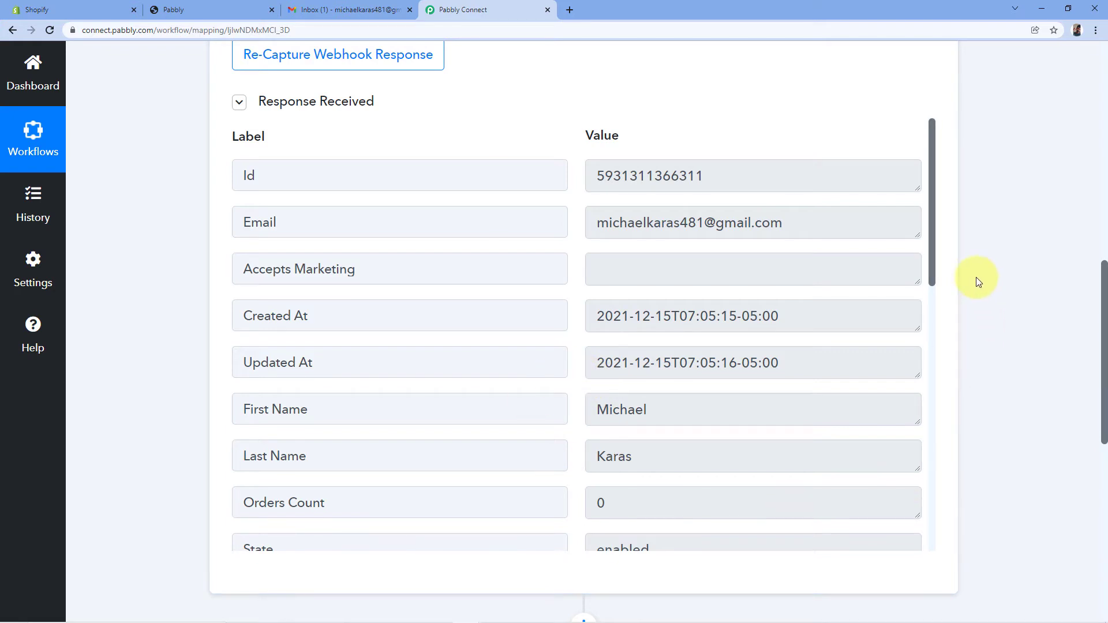
# Set the workflow's action step to the Gmail app with the action event Send Email
pyautogui.scroll(-9, 975, 277)
pyautogui.click(387, 184)
pyautogui.click(283, 290)
pyautogui.write('Gmail')
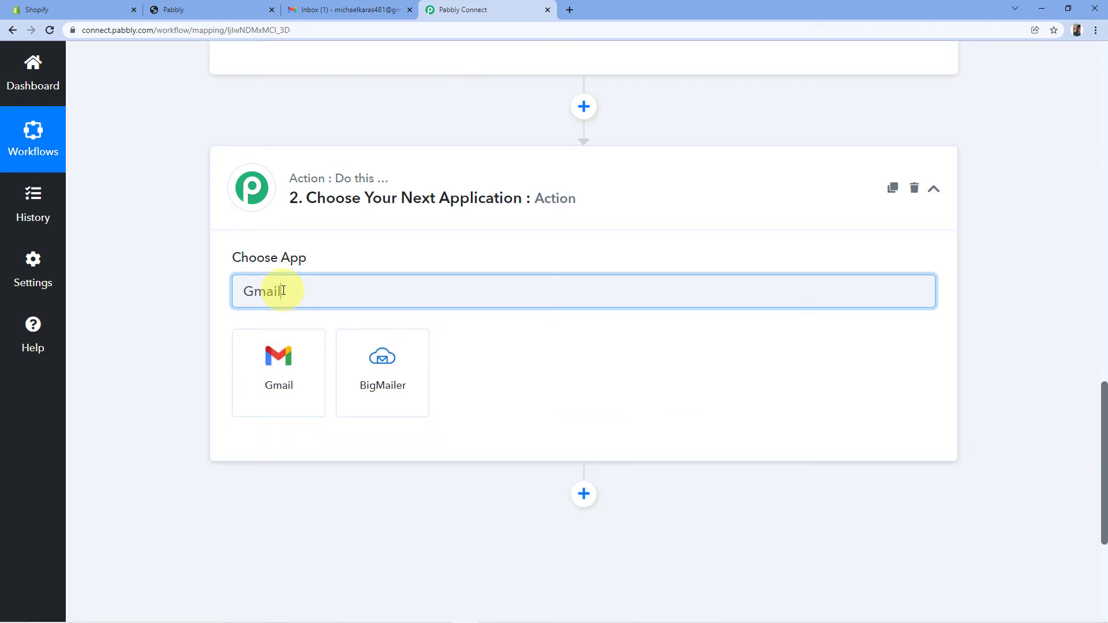
pyautogui.click(260, 359)
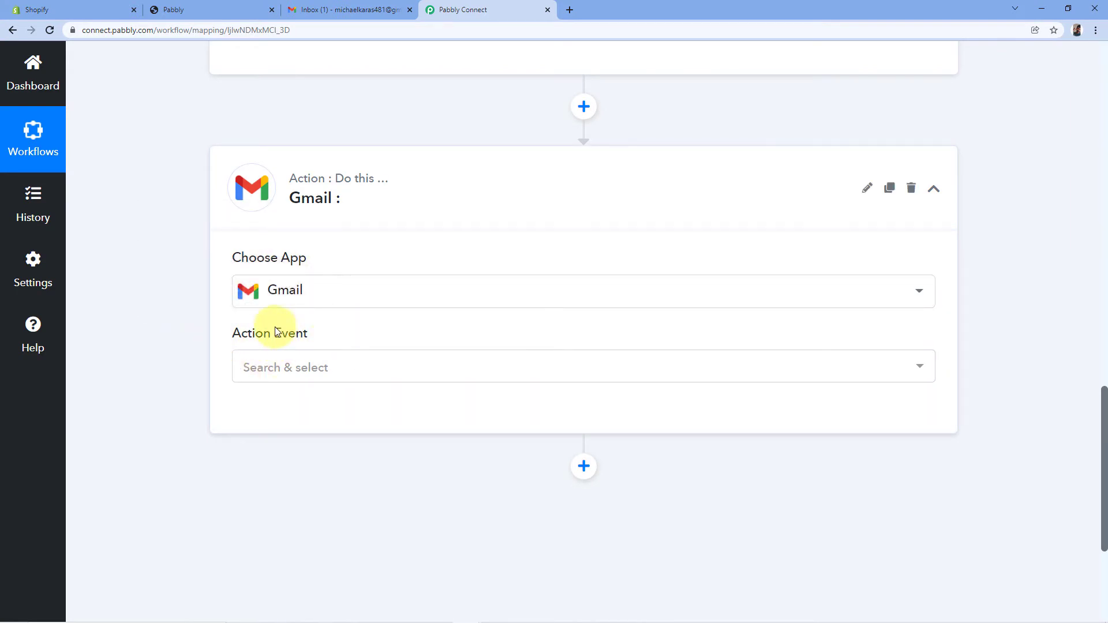
pyautogui.click(345, 372)
pyautogui.scroll(-1, 324, 324)
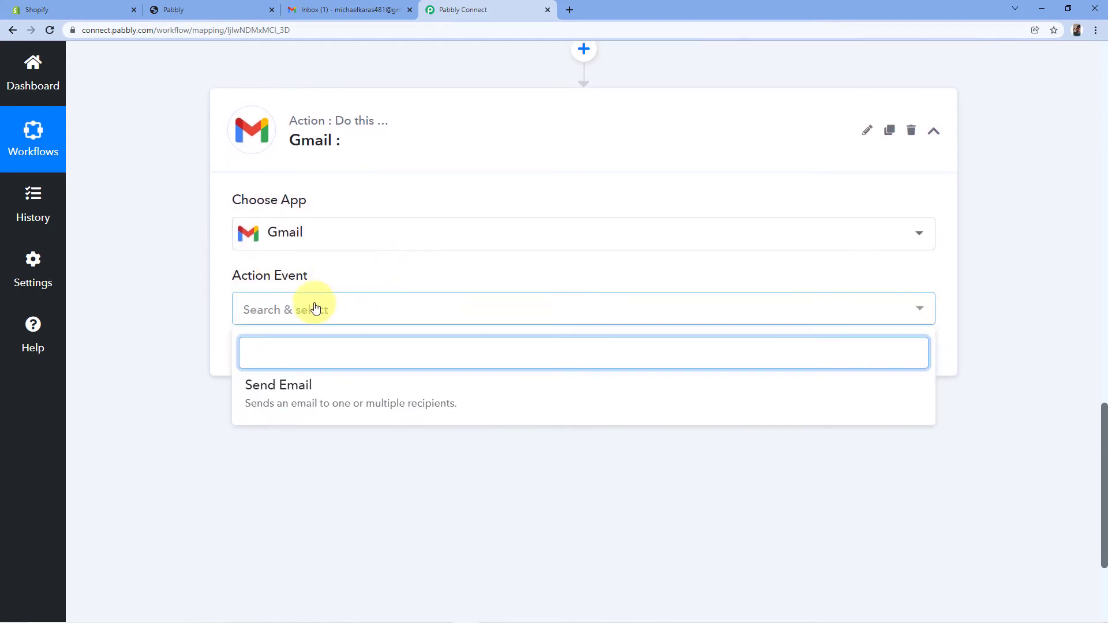
pyautogui.click(310, 390)
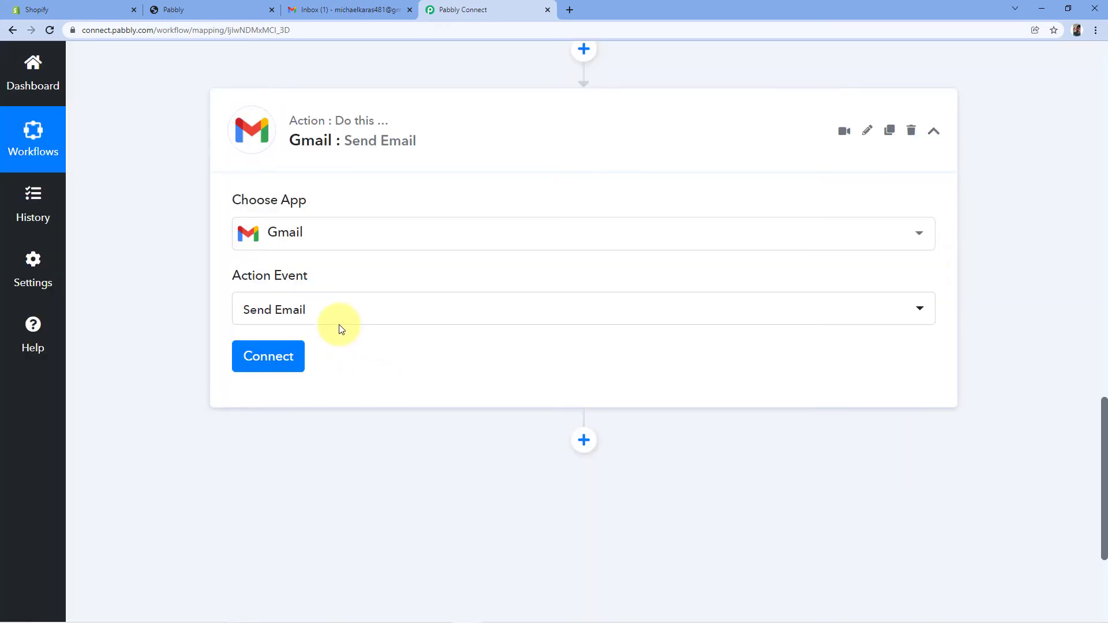
# Add a new Gmail connection for the action, choosing a Google account and granting Pabbly Connect access
pyautogui.click(262, 356)
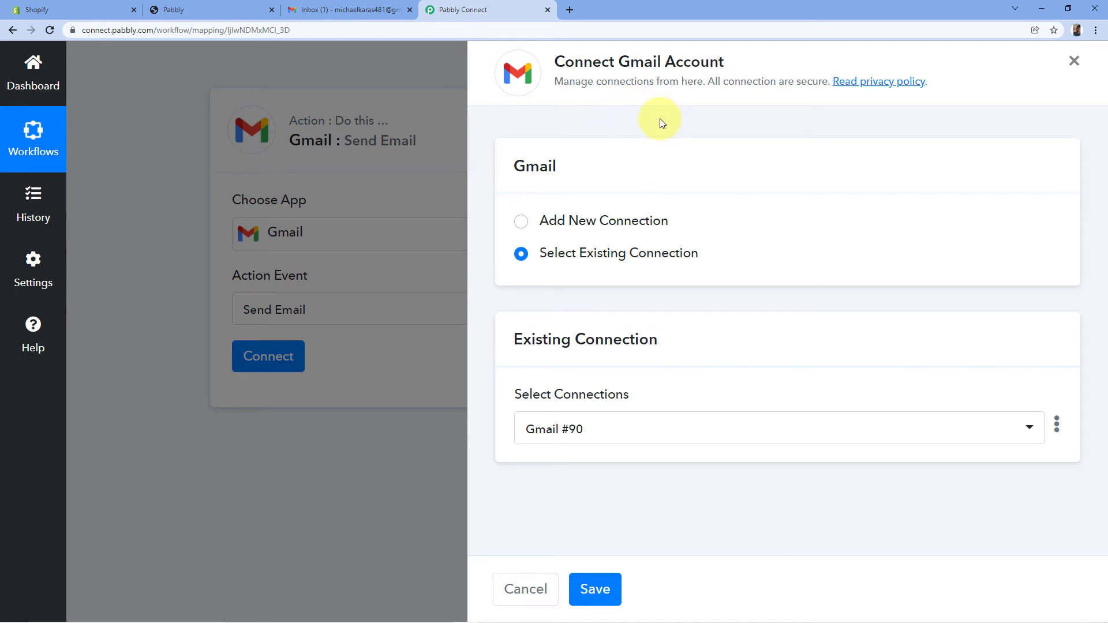
pyautogui.click(520, 225)
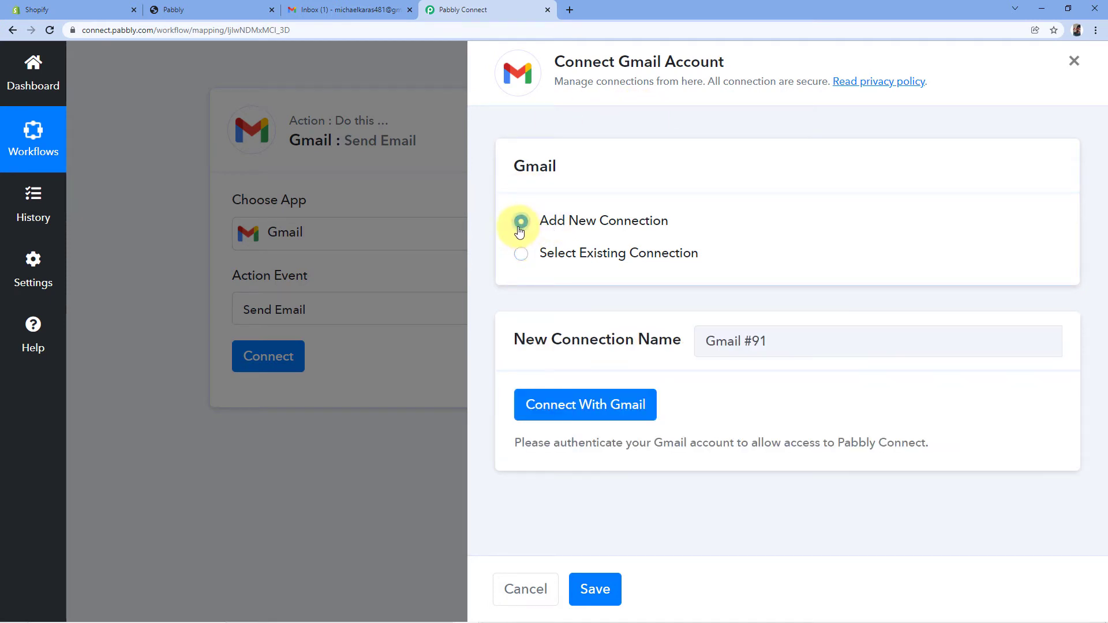
pyautogui.click(590, 410)
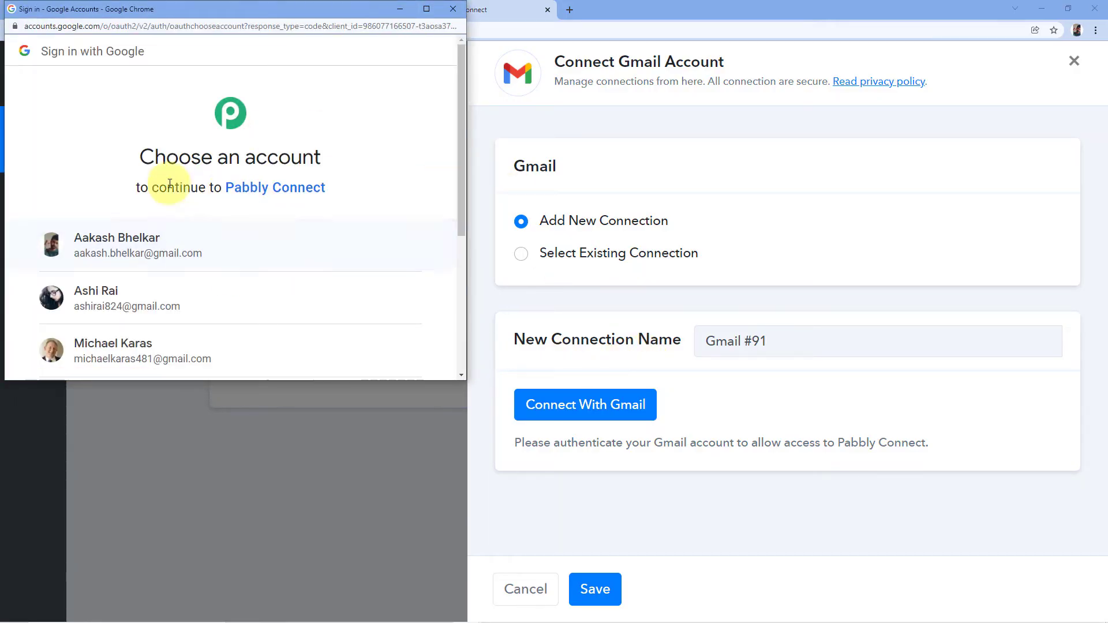
pyautogui.click(153, 302)
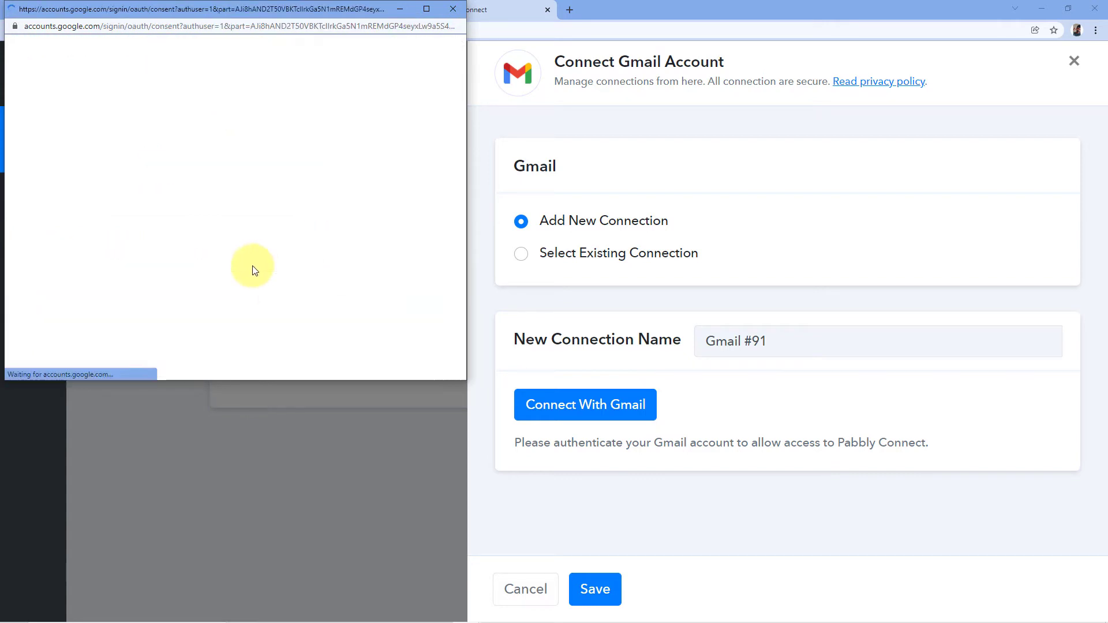
pyautogui.scroll(-4, 248, 266)
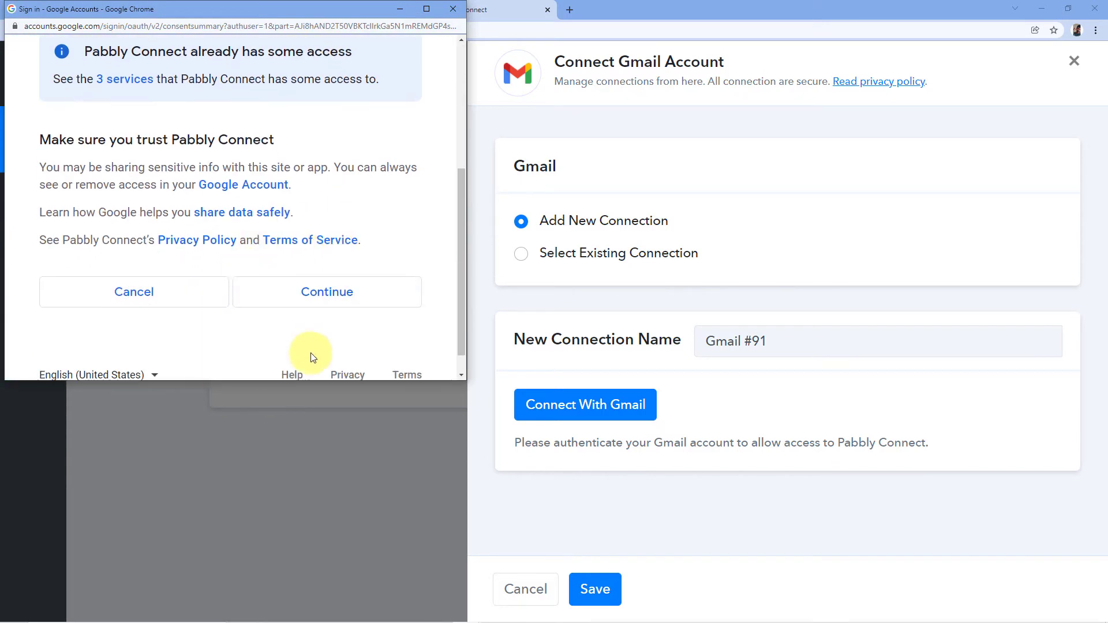
pyautogui.click(317, 292)
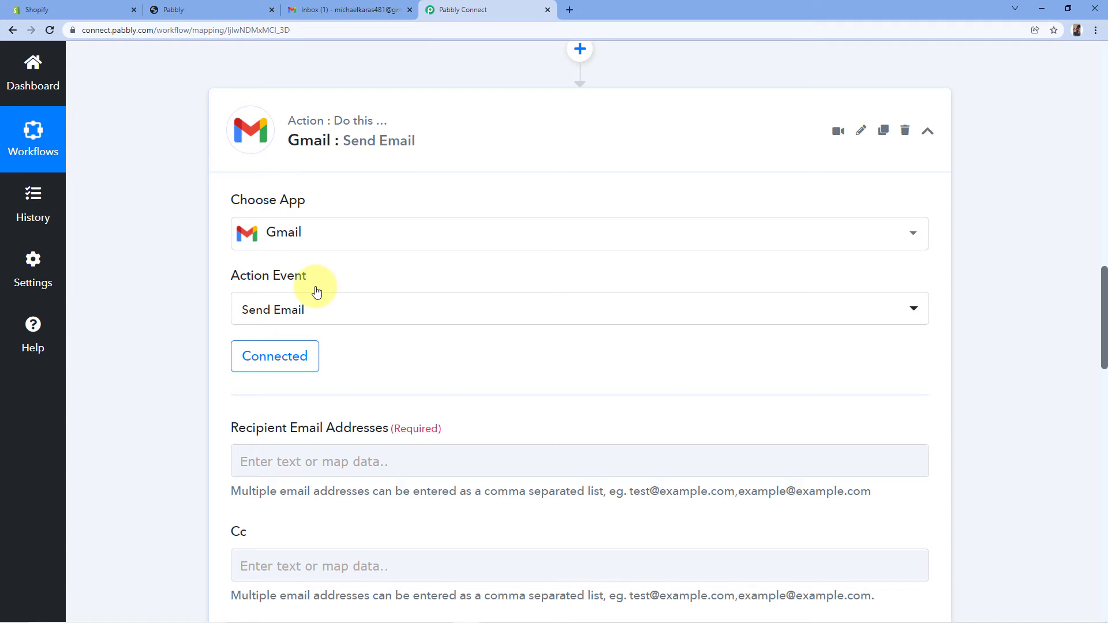
# Compare the Gmail action's recipient, Cc, Bcc and sender fields with the customer data in the Shopify trigger's response
pyautogui.scroll(-5, 979, 240)
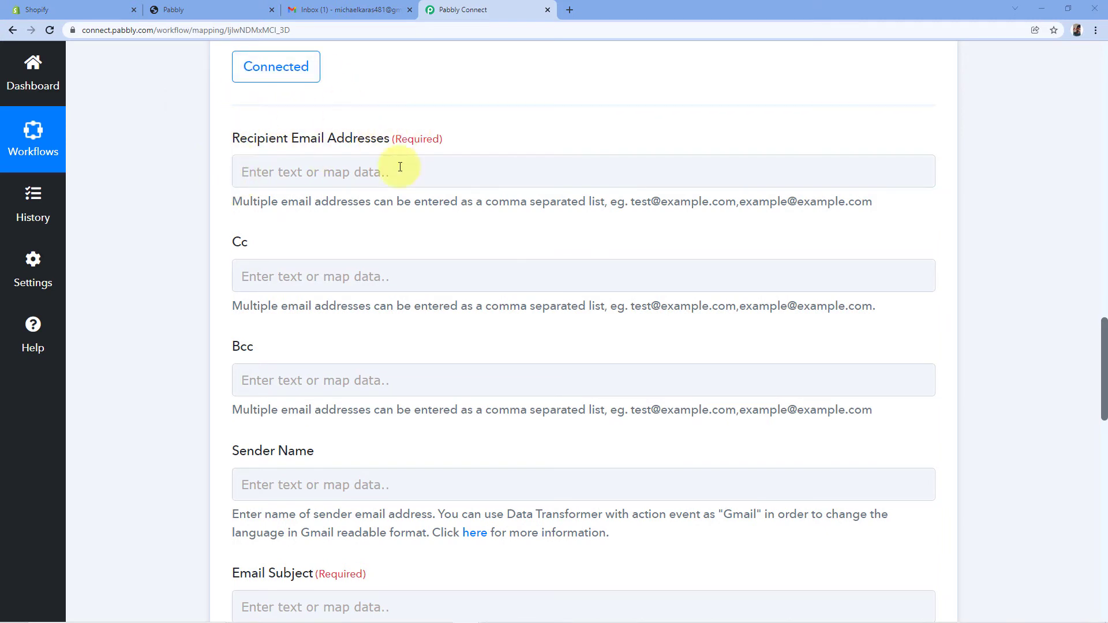
pyautogui.click(367, 183)
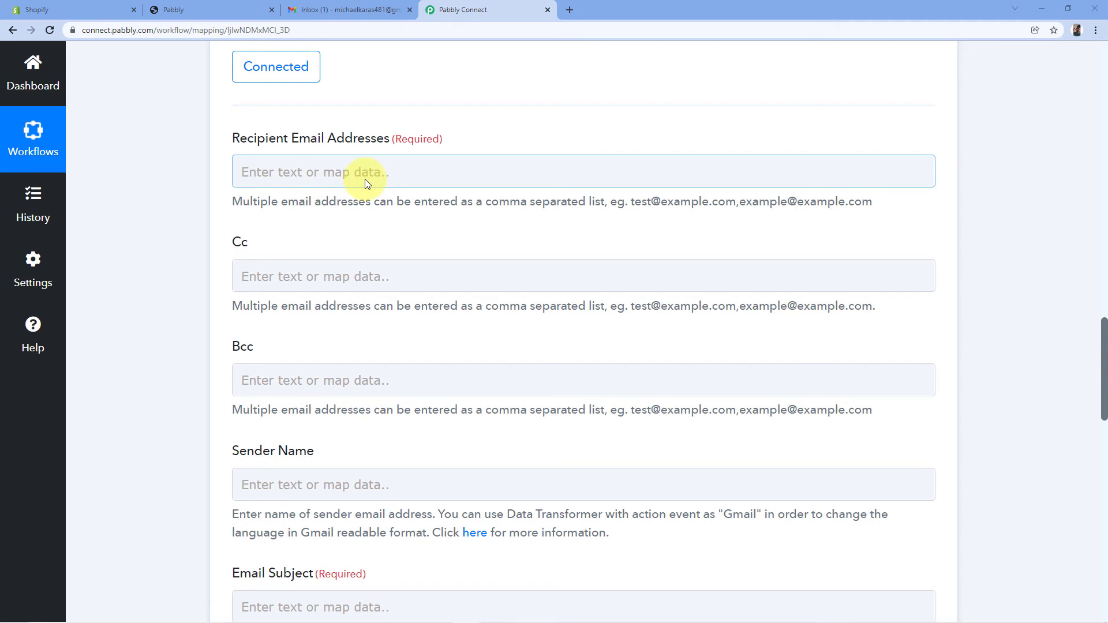
pyautogui.scroll(4, 583, 316)
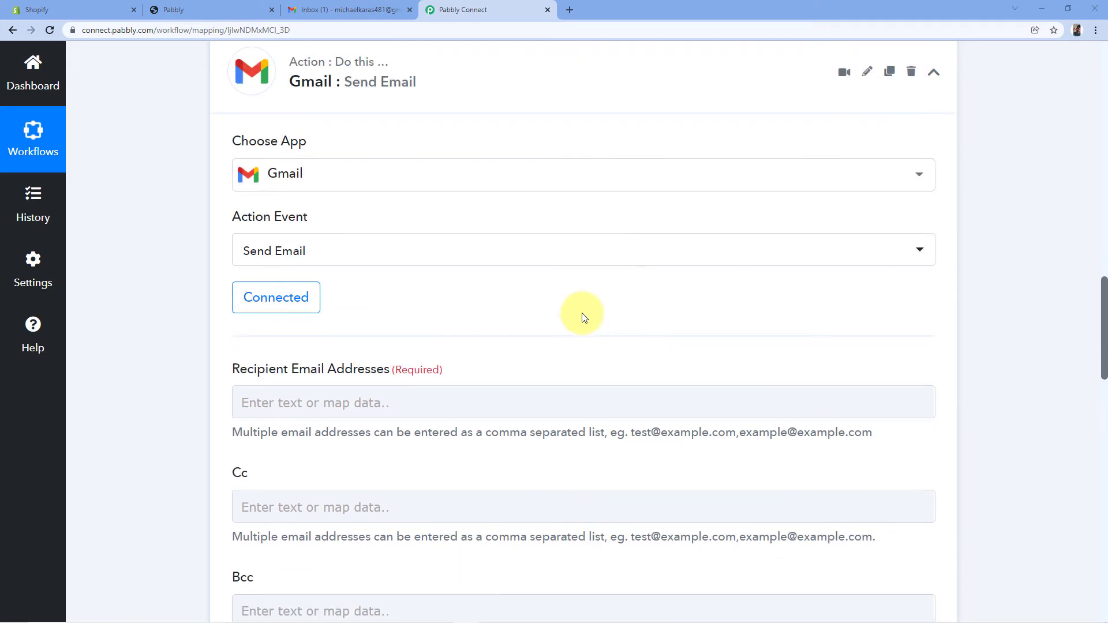
pyautogui.scroll(10, 592, 292)
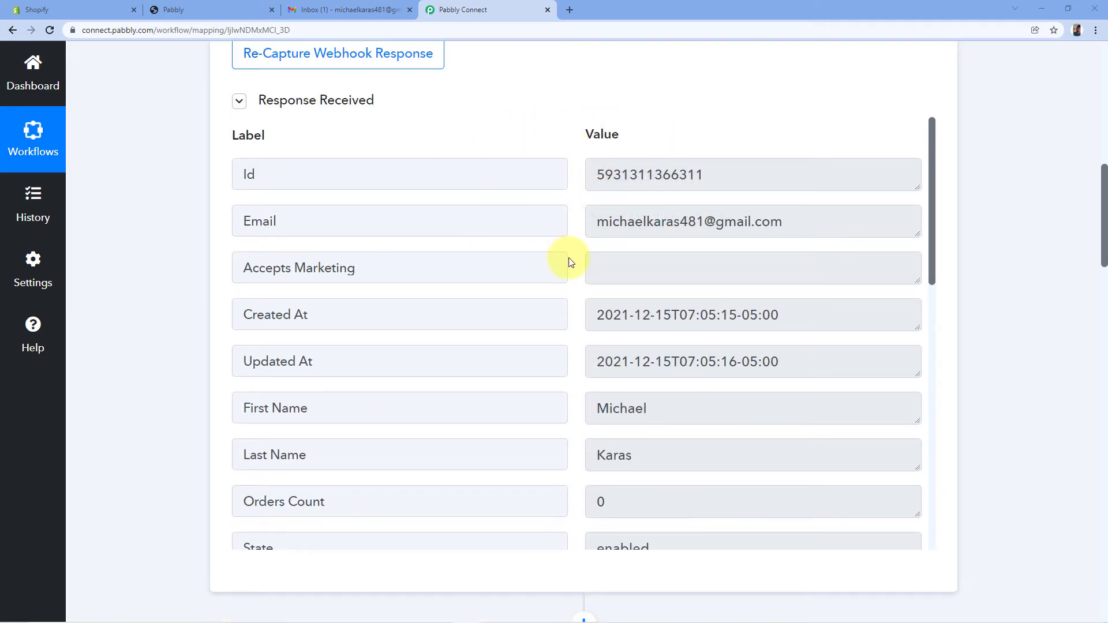
pyautogui.moveTo(595, 224)
pyautogui.mouseDown()
pyautogui.moveTo(804, 225)
pyautogui.moveTo(599, 227)
pyautogui.mouseUp()
pyautogui.click(805, 227)
pyautogui.click(577, 223)
pyautogui.scroll(-6, 926, 233)
pyautogui.scroll(6, 881, 234)
pyautogui.scroll(-15, 977, 246)
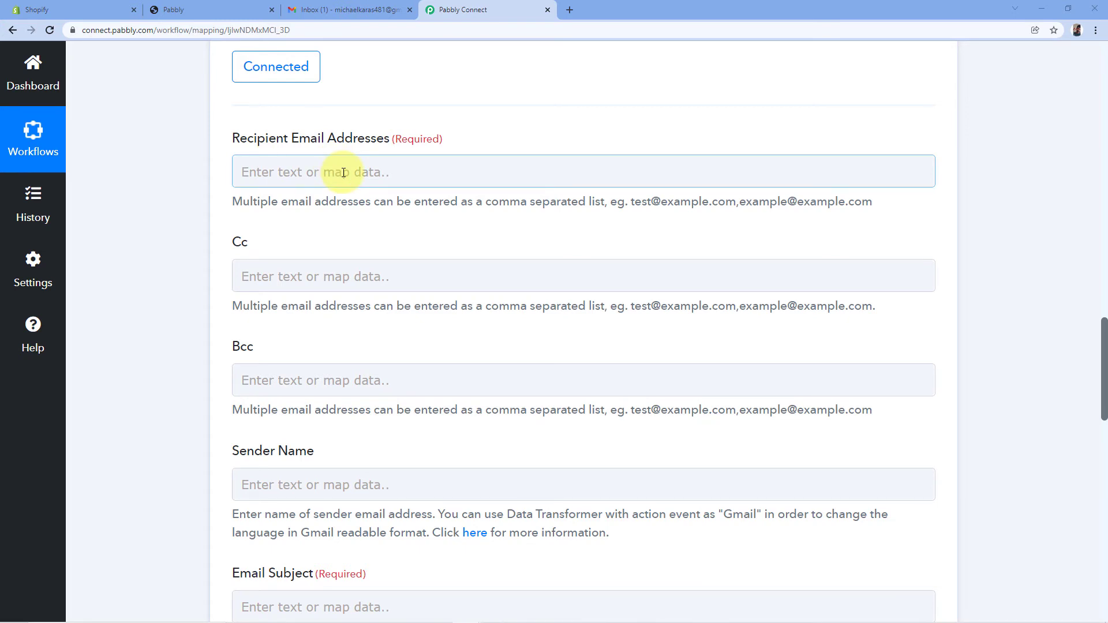
# Map the Email value from the Shopify: New Customer step into the Gmail action's Recipient Email Addresses
pyautogui.click(272, 174)
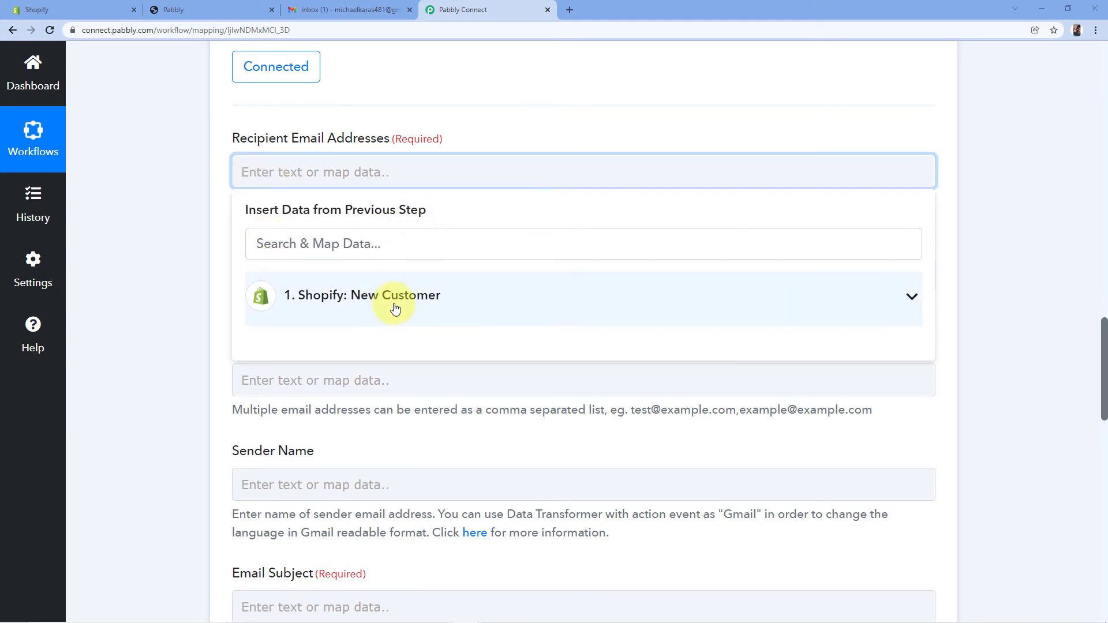
pyautogui.click(324, 306)
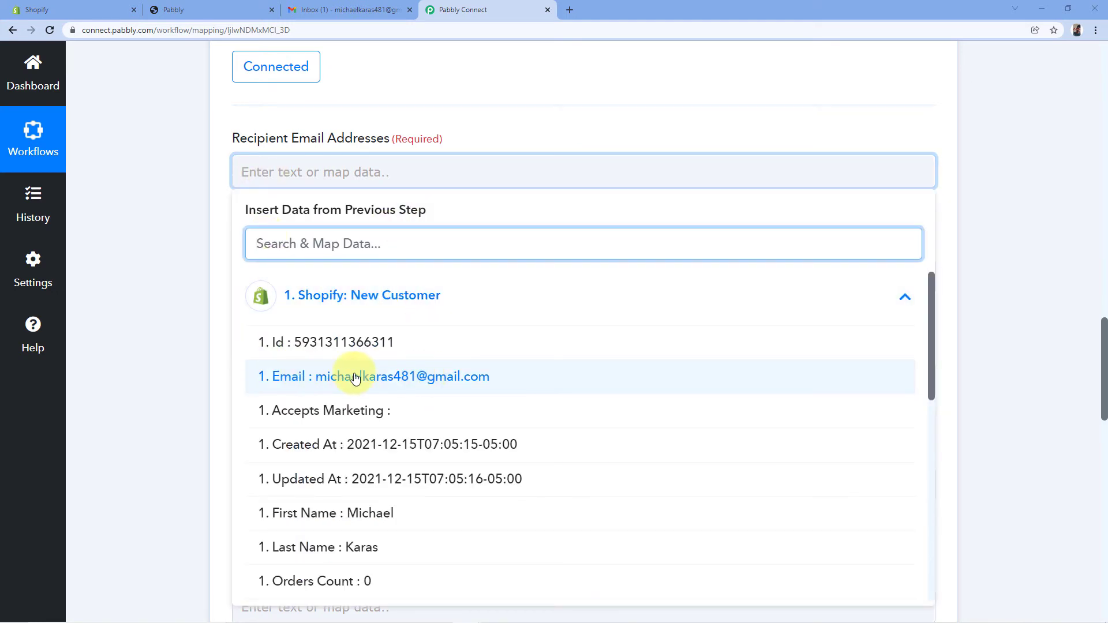
pyautogui.click(328, 376)
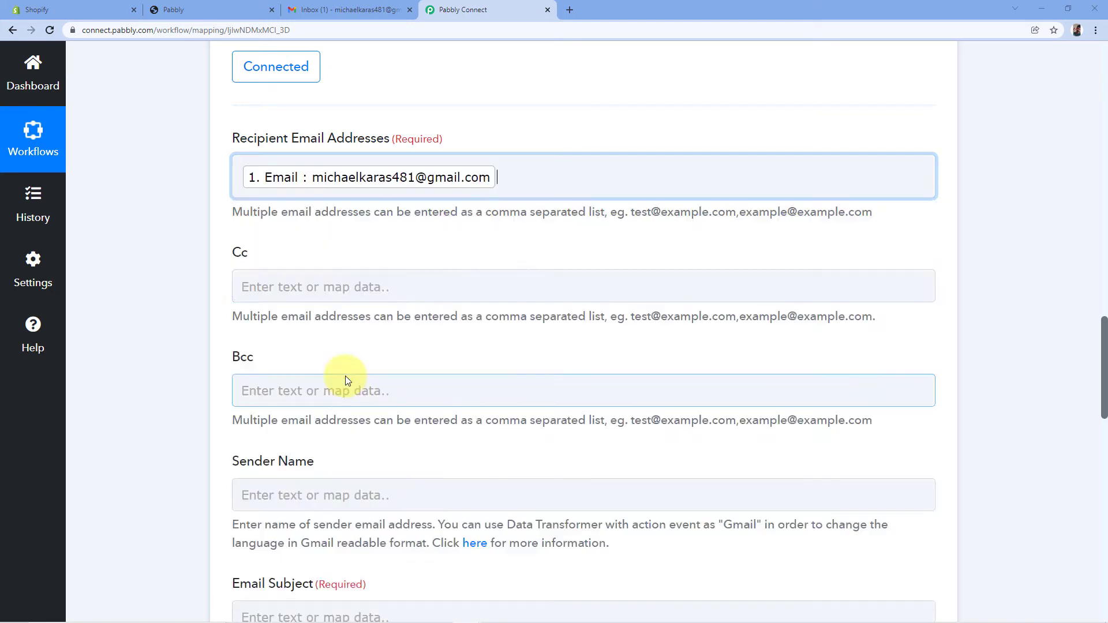
# Set the Gmail action's Email Subject to "Thank You for Becoming A Part of Us.", leaving Cc, Bcc and Sender Name empty
pyautogui.click(225, 223)
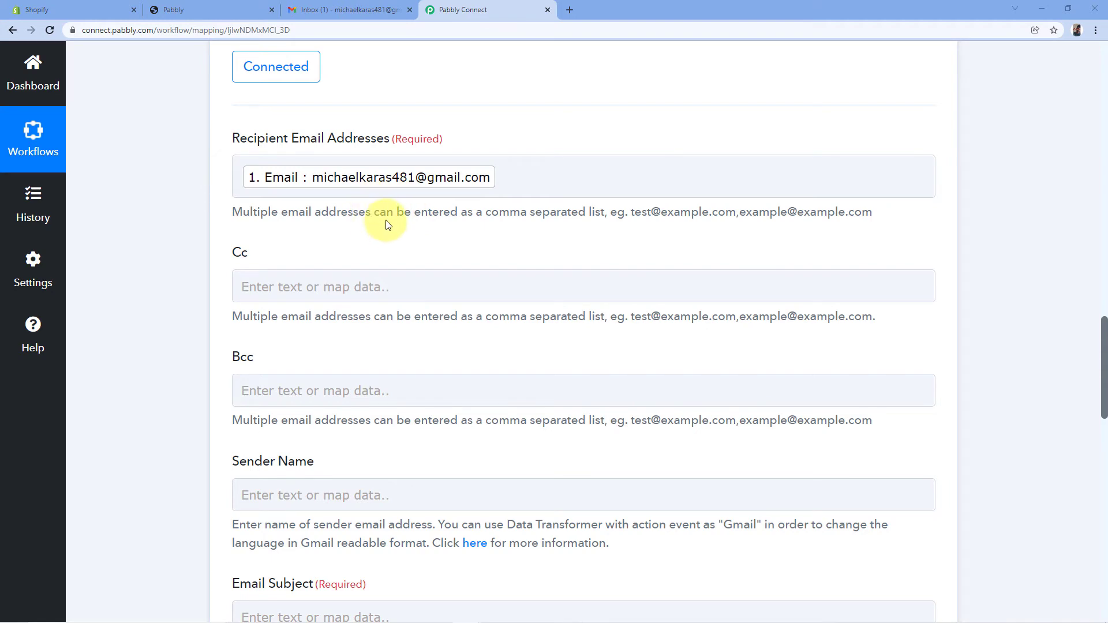
pyautogui.scroll(-2, 384, 223)
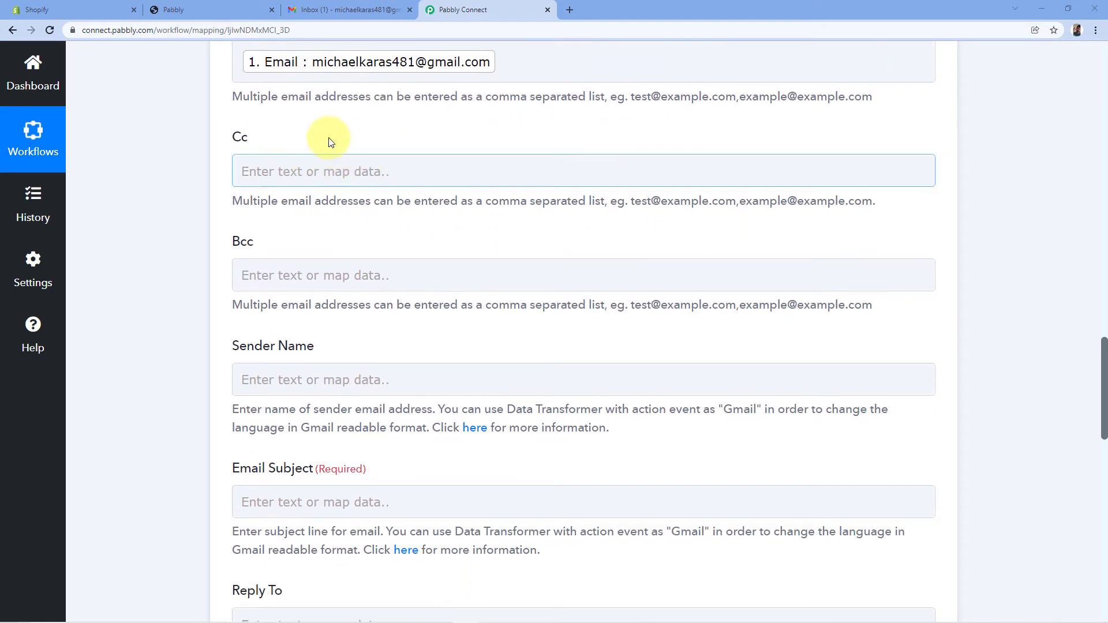
pyautogui.scroll(-2, 302, 257)
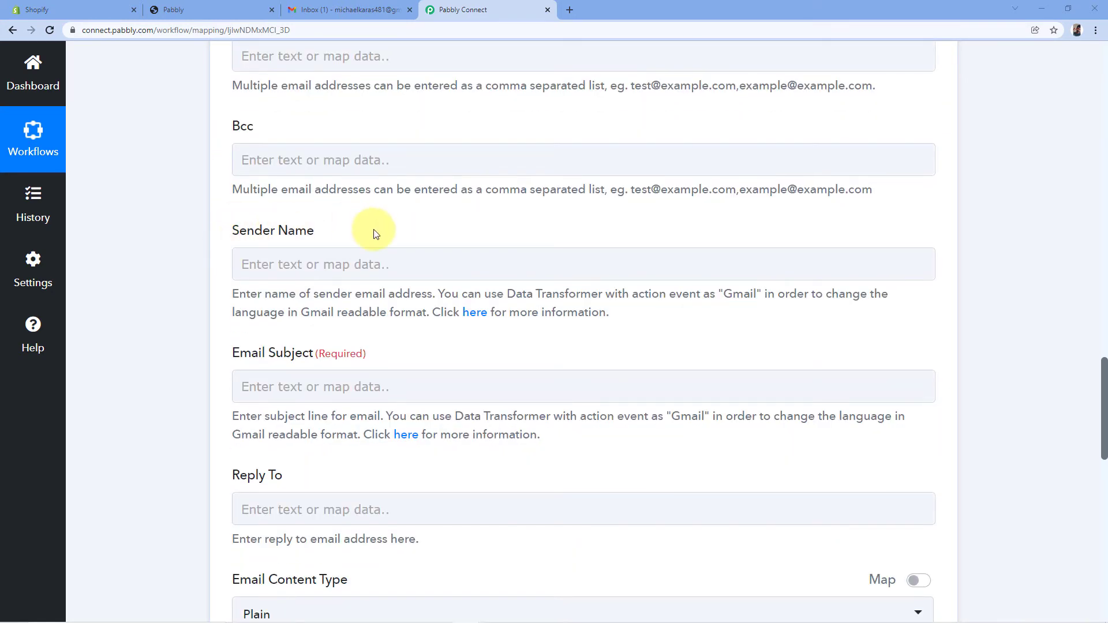
pyautogui.scroll(2, 354, 230)
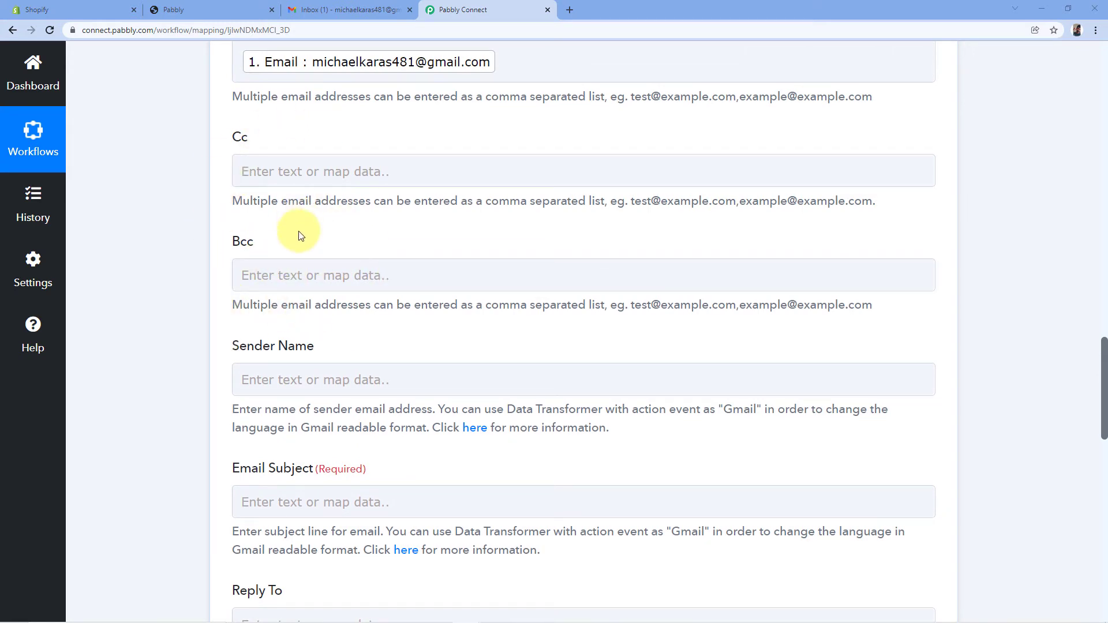
pyautogui.scroll(-3, 347, 214)
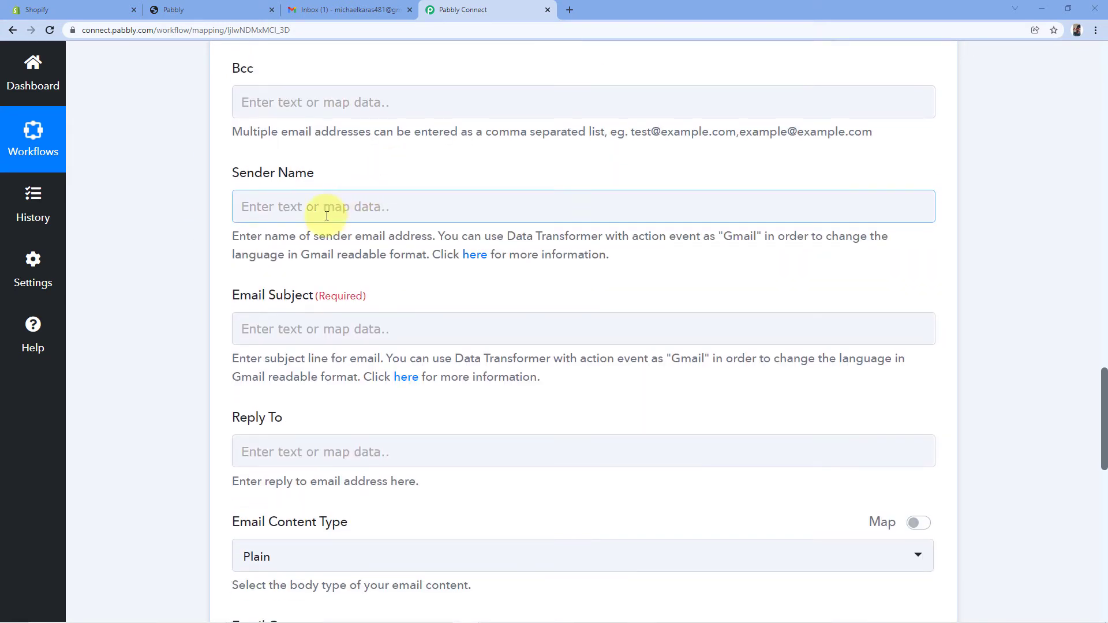
pyautogui.scroll(-1, 414, 234)
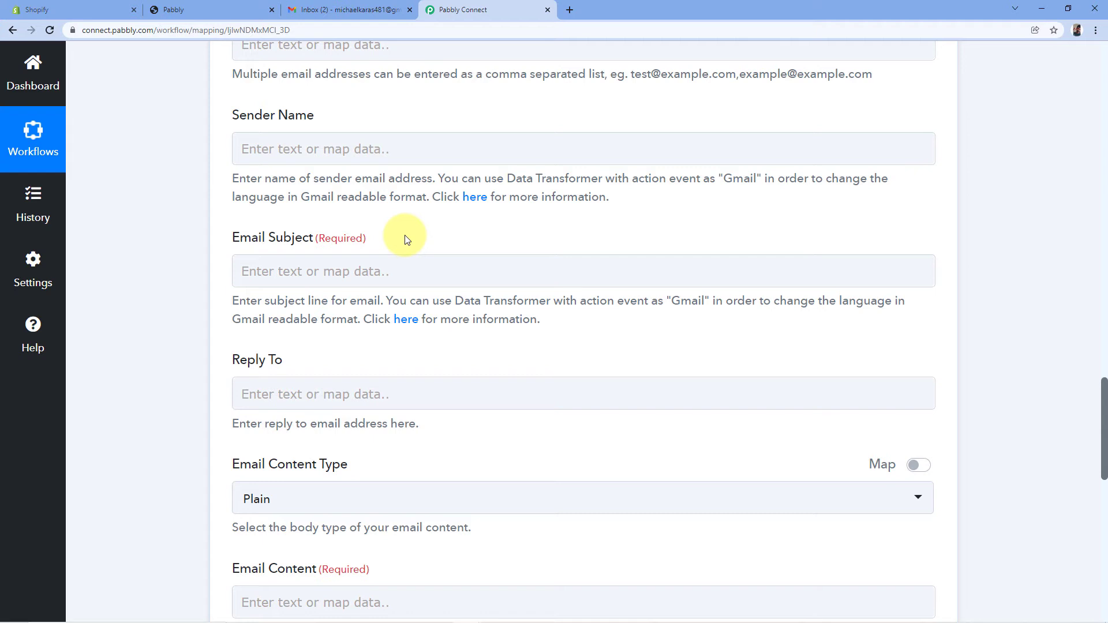
pyautogui.click(249, 276)
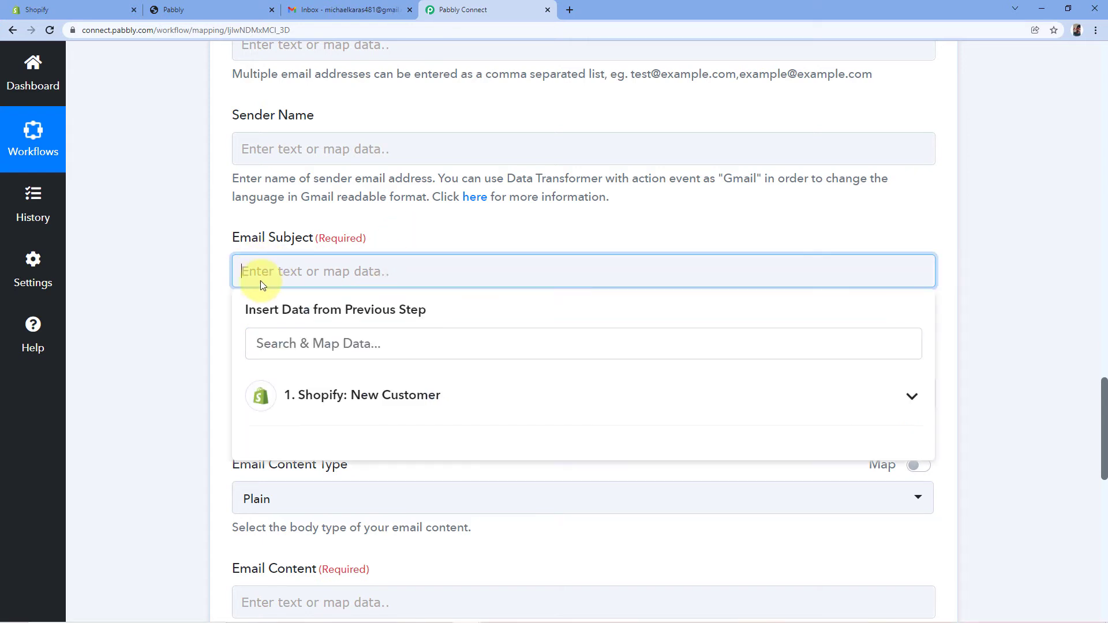
pyautogui.write('Thank You for Becoming A Part of Us.')
pyautogui.click(435, 234)
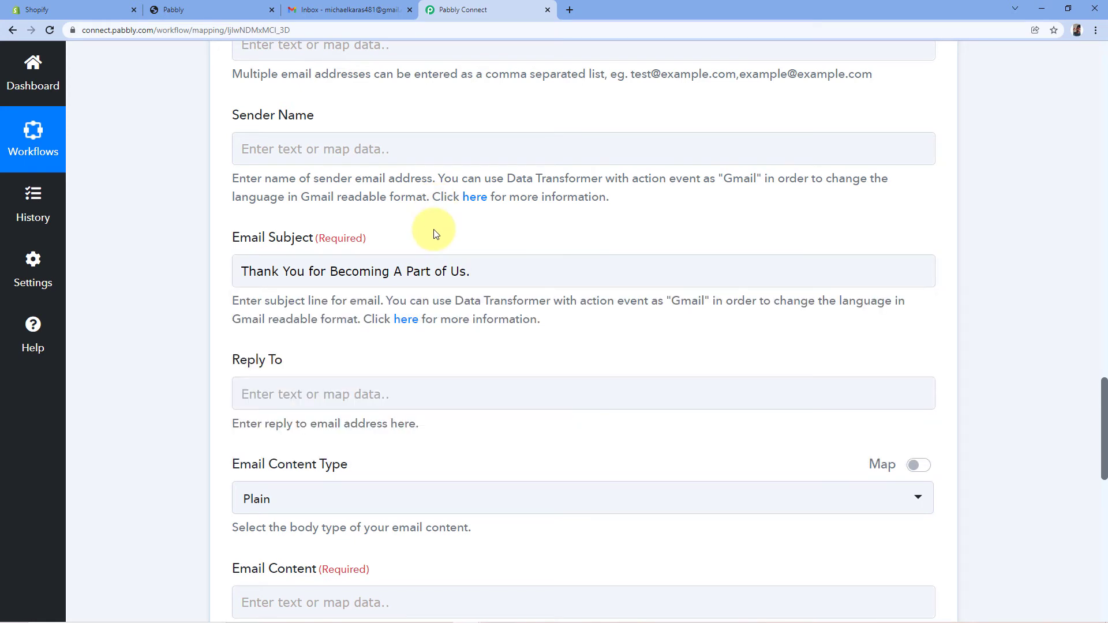
pyautogui.click(332, 270)
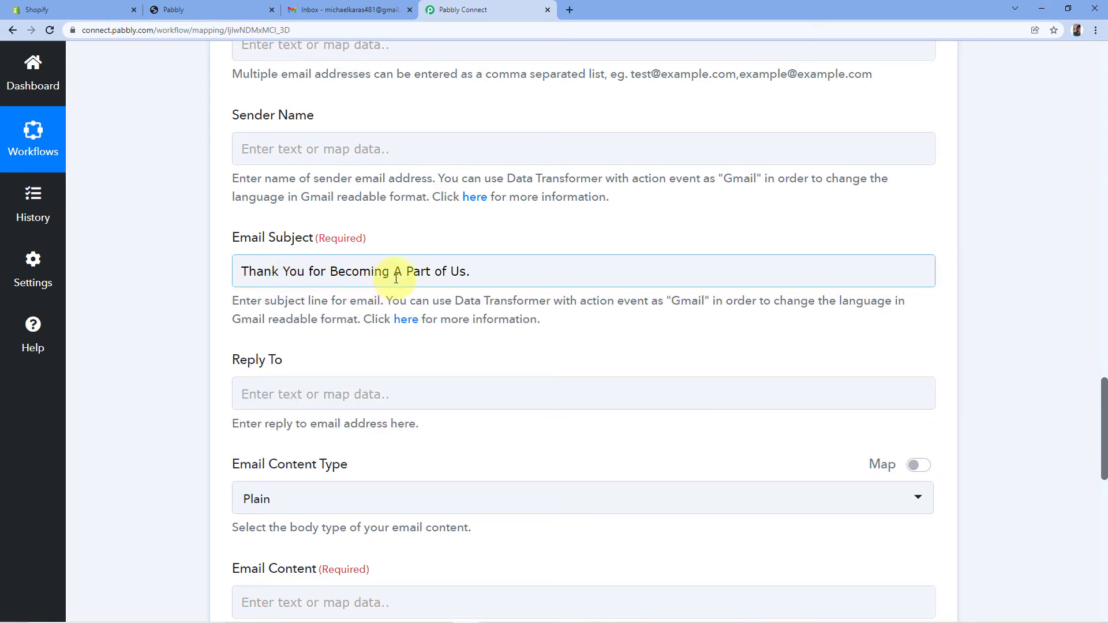
pyautogui.click(450, 253)
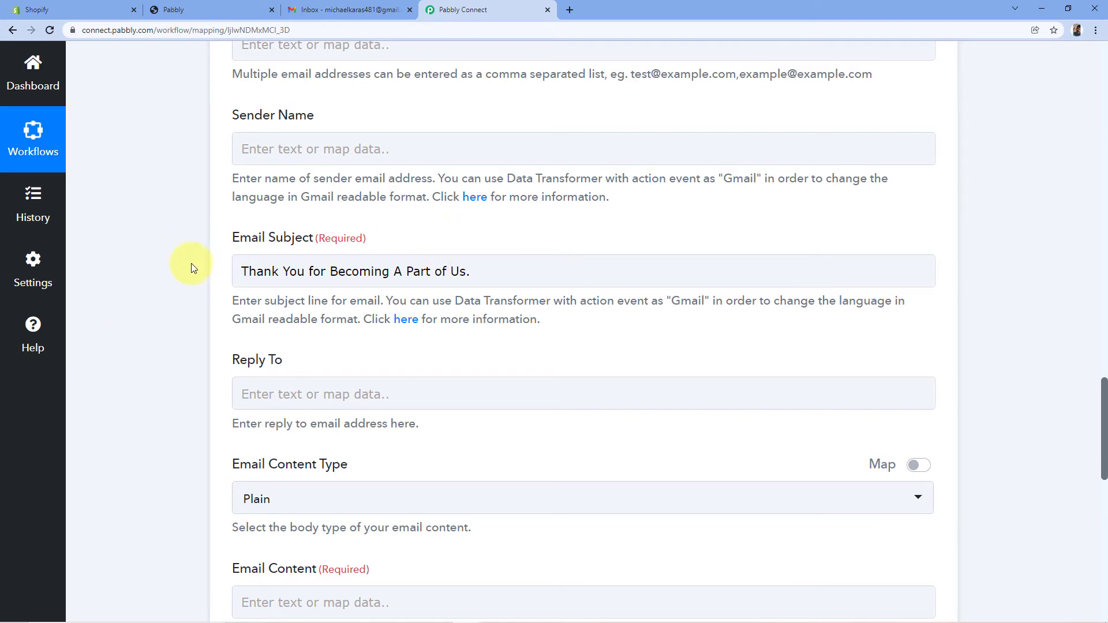
# Leave Reply To empty and choose Plain as the Email Content Type
pyautogui.scroll(-2, 194, 242)
pyautogui.scroll(-1, 151, 230)
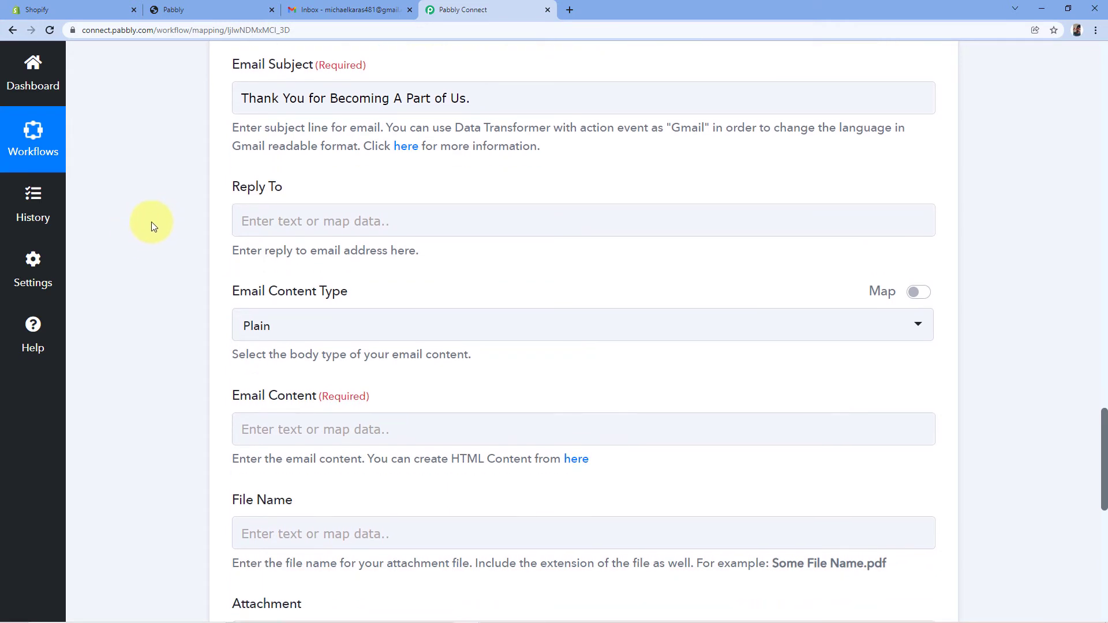
pyautogui.scroll(-1, 191, 196)
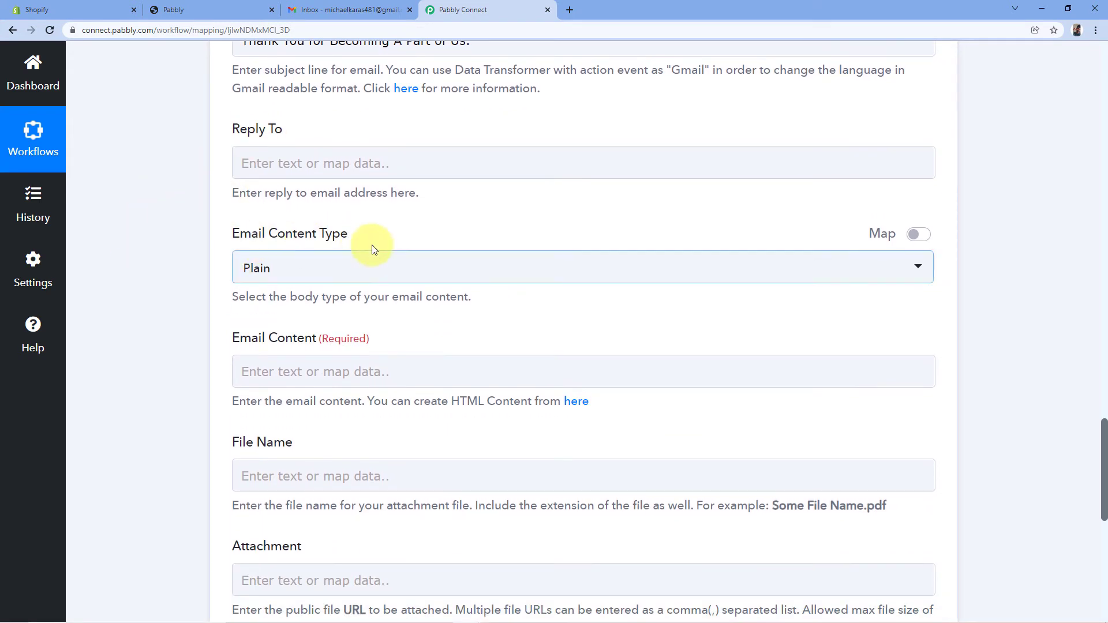
pyautogui.click(338, 231)
pyautogui.click(350, 264)
pyautogui.click(272, 342)
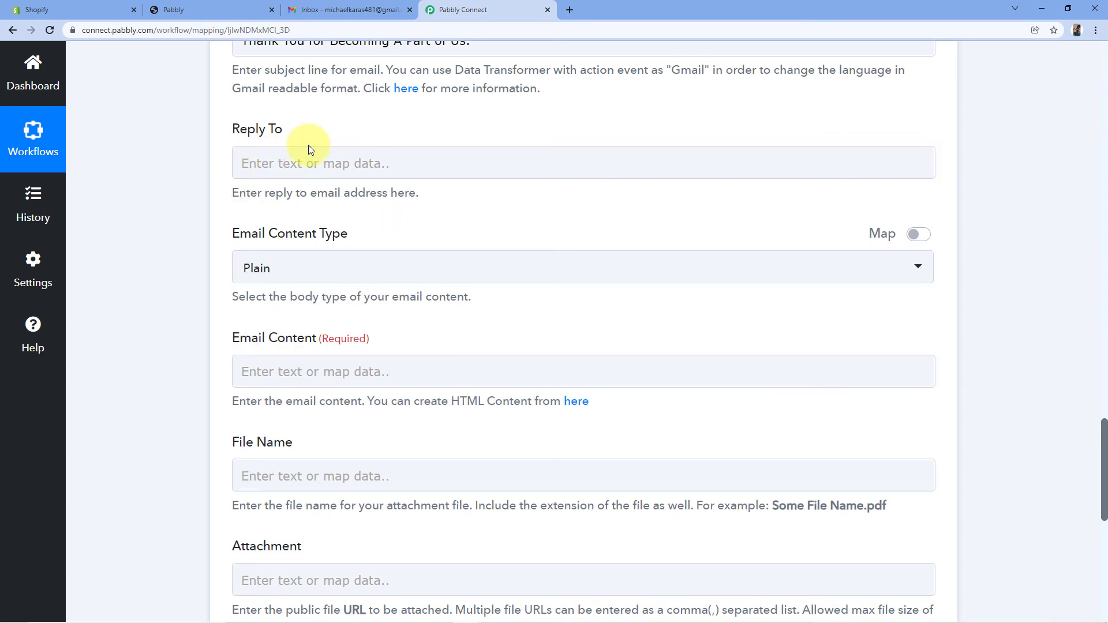
# Fill Email Content with the welcome message starting "Hi , Thank you for your trust and support." and signed Pabbly Store
pyautogui.scroll(-2, 309, 205)
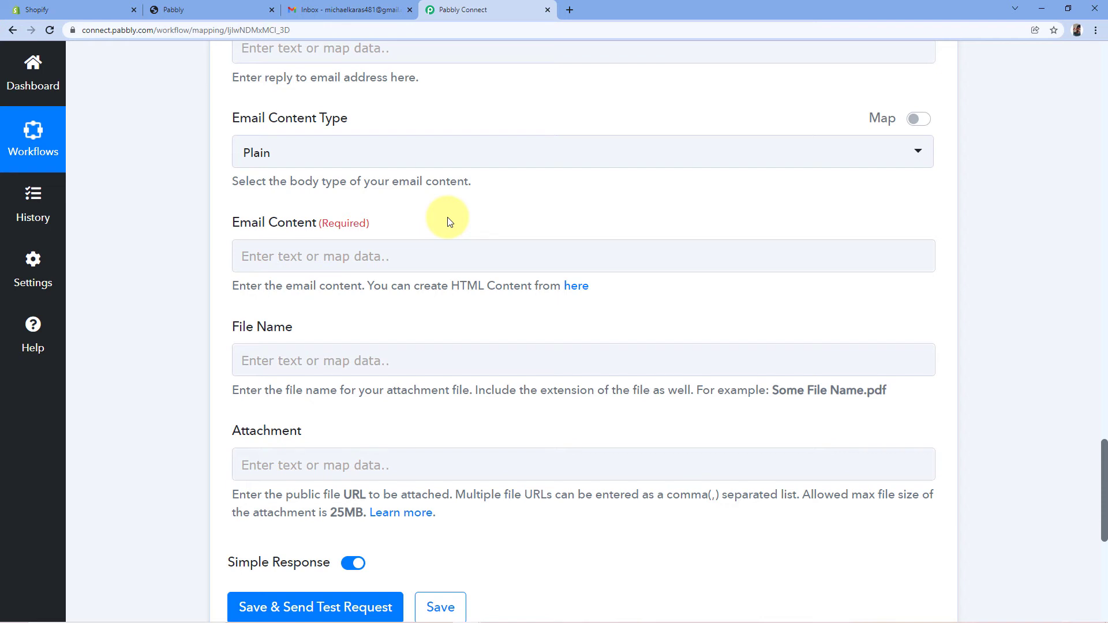
pyautogui.click(289, 260)
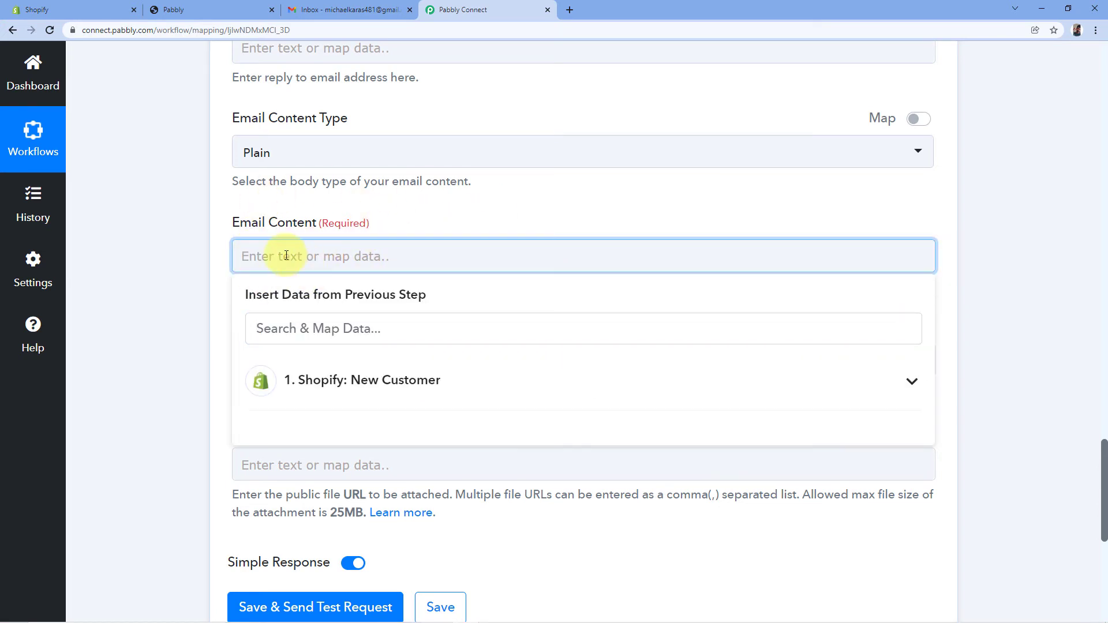
pyautogui.write('Hi , Thank you for your trust and support. By joining us, you have become a part of the world’s best eCommerce platform. We are happy to have you and looking forward to making your purchase experience a delightful one. Happy to answer any questions you may have. RegardsPabbly Store.')
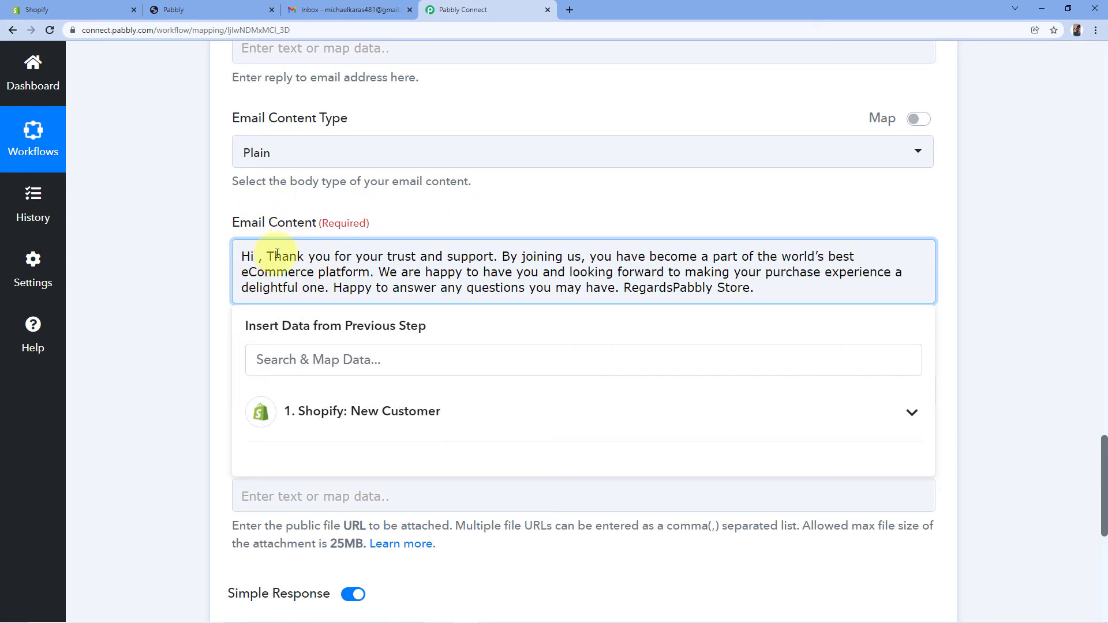
# Break the message into a greeting, body and sign-off, with blank lines between them and "Regards" and "Pabbly Store." on separate lines
pyautogui.press('Return')
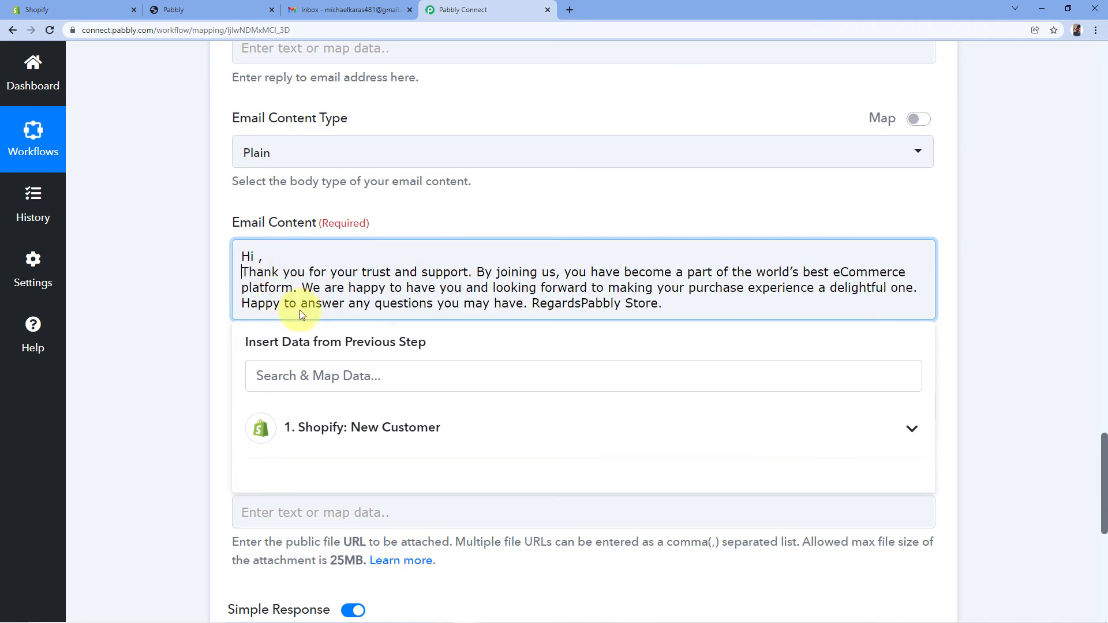
pyautogui.click(476, 272)
pyautogui.press('Return')
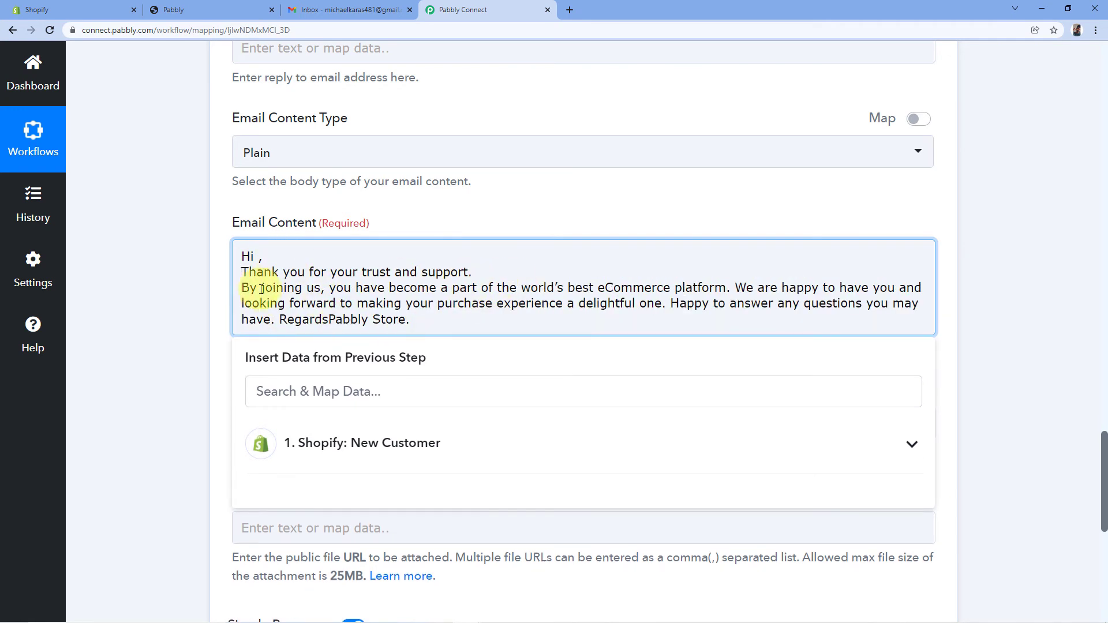
pyautogui.click(279, 320)
pyautogui.press('Return')
pyautogui.press('Return')
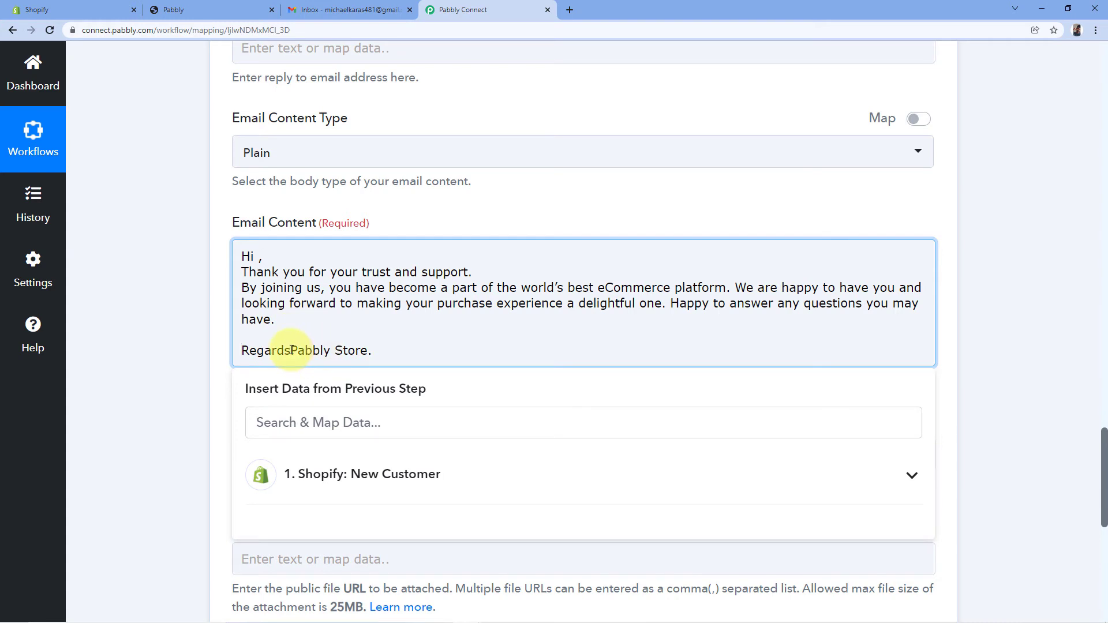
pyautogui.click(291, 350)
pyautogui.press('Return')
pyautogui.click(242, 272)
pyautogui.press('Return')
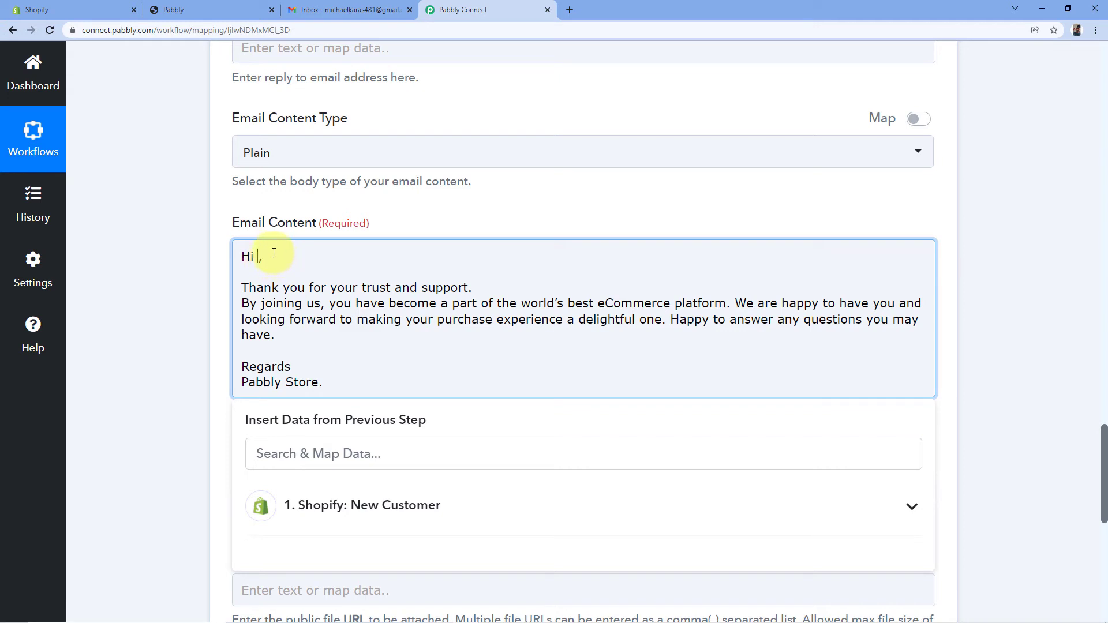
# Map the First Name value from the Shopify: New Customer step into the greeting, between "Hi" and the comma
pyautogui.scroll(-2, 264, 262)
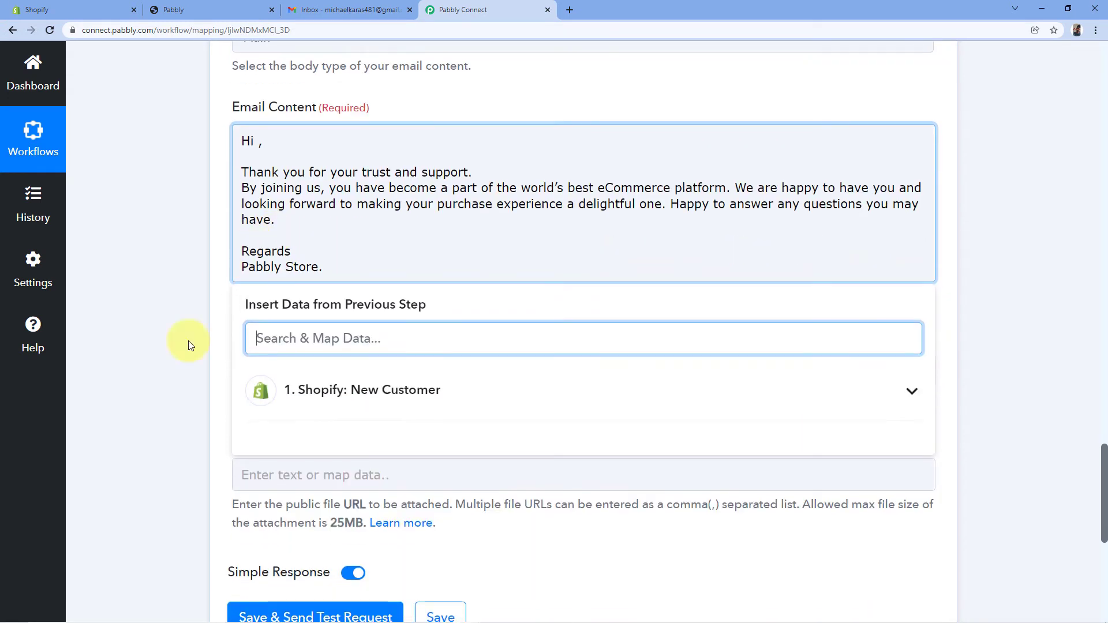
pyautogui.click(434, 391)
pyautogui.scroll(-2, 443, 430)
pyautogui.scroll(-2, 446, 437)
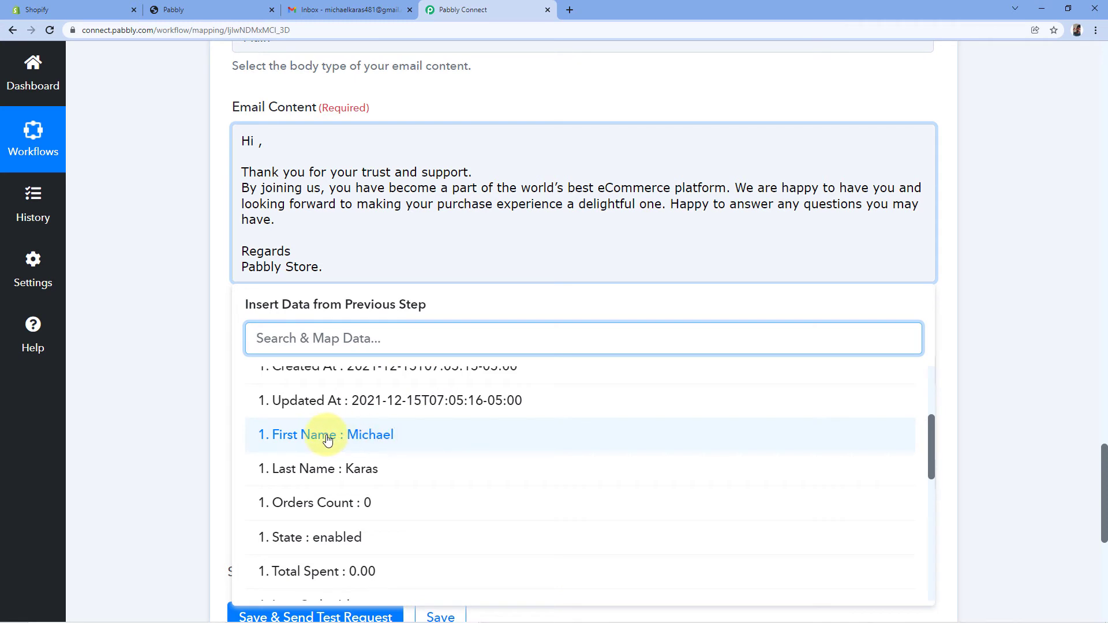
pyautogui.click(354, 439)
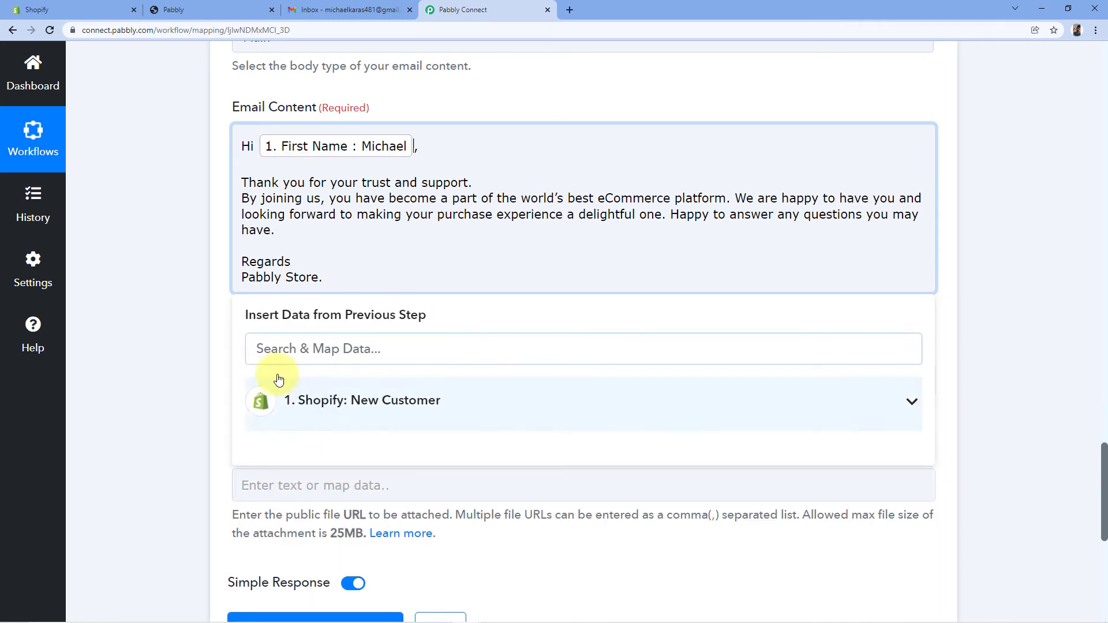
pyautogui.click(223, 318)
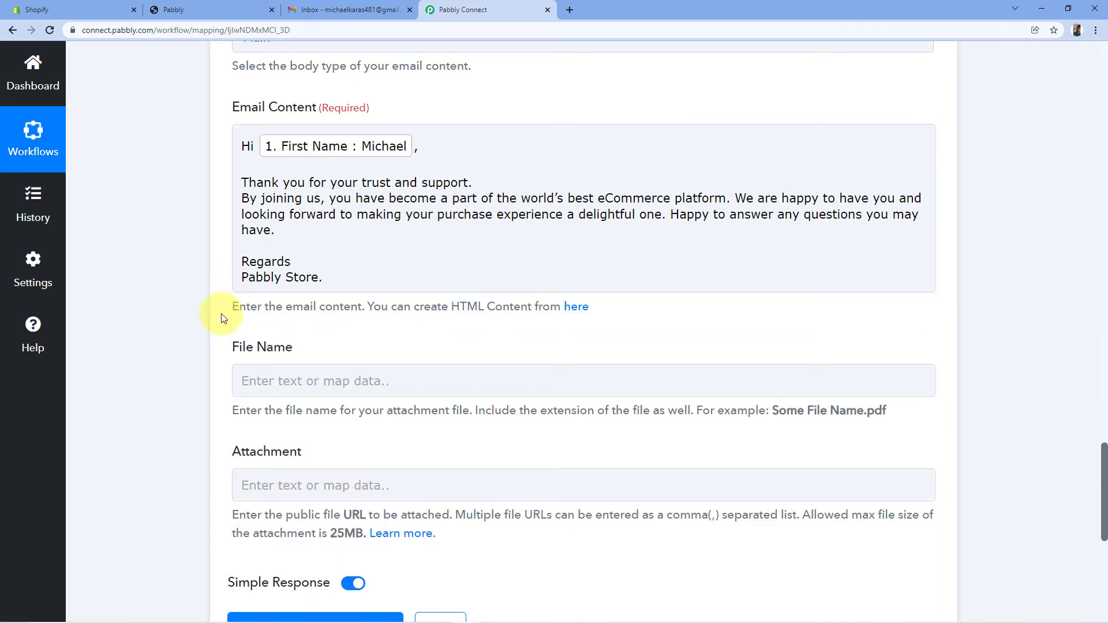
pyautogui.click(323, 146)
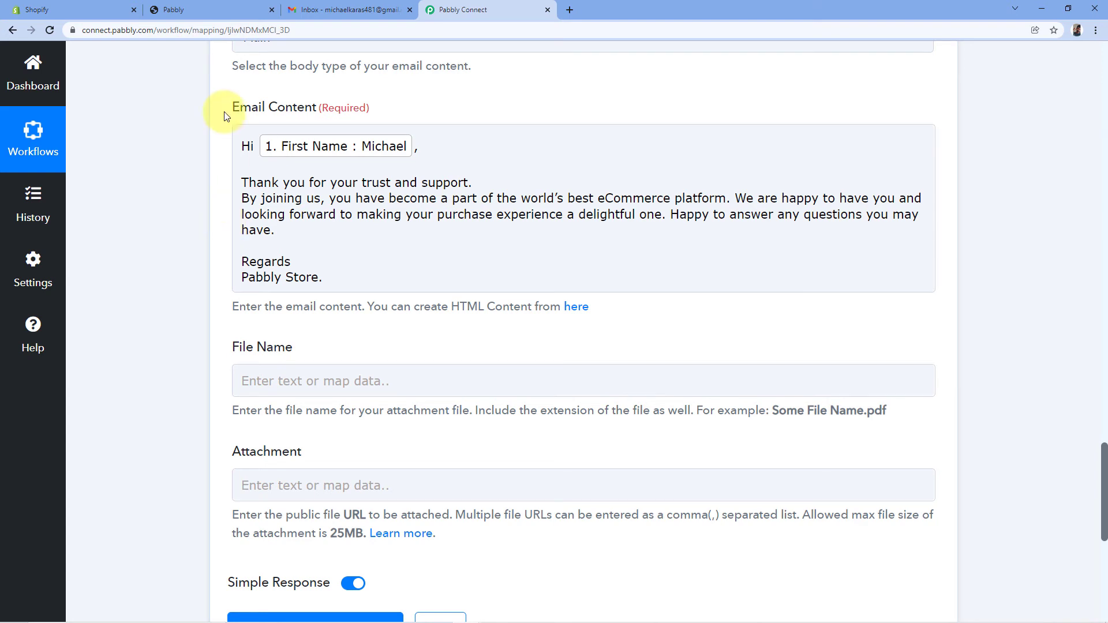
# Leave the File Name and Attachment fields empty, then save the Gmail action and send a test request
pyautogui.scroll(-1, 237, 64)
pyautogui.scroll(-2, 225, 176)
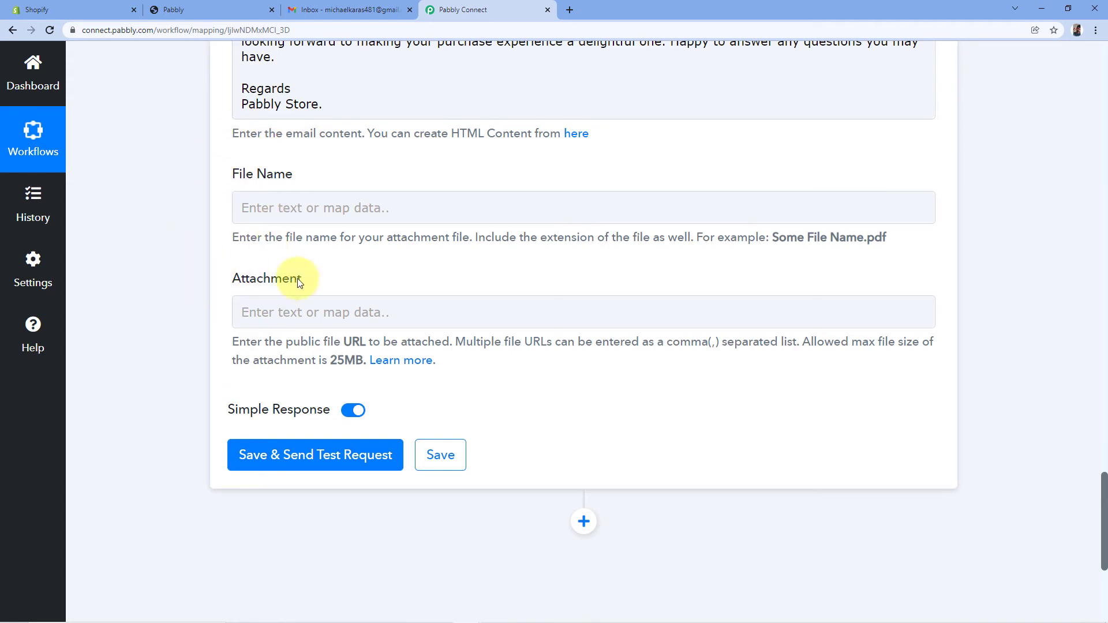
pyautogui.click(317, 463)
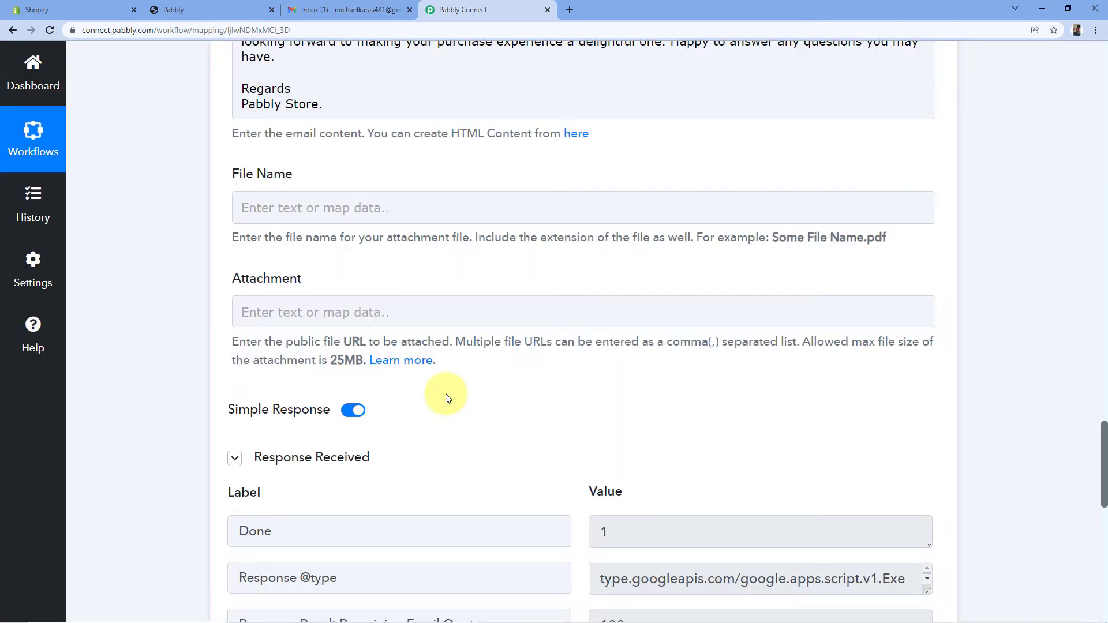
# Examine the response received from the Gmail test request and review the action's email fields
pyautogui.scroll(-2, 450, 384)
pyautogui.scroll(-2, 438, 323)
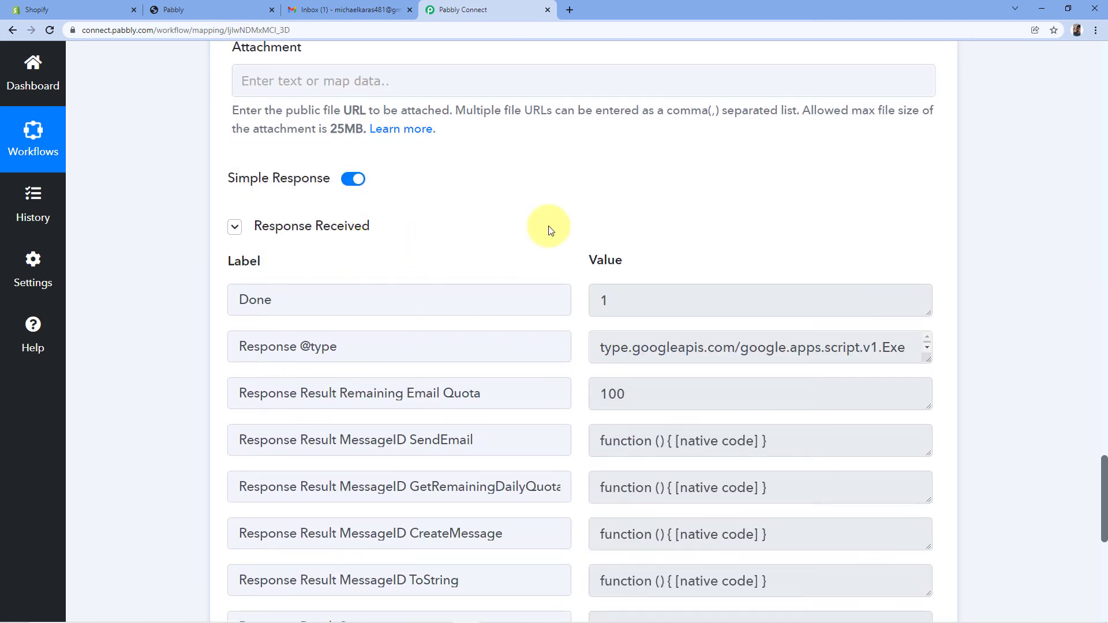
pyautogui.scroll(-4, 554, 243)
pyautogui.scroll(4, 554, 272)
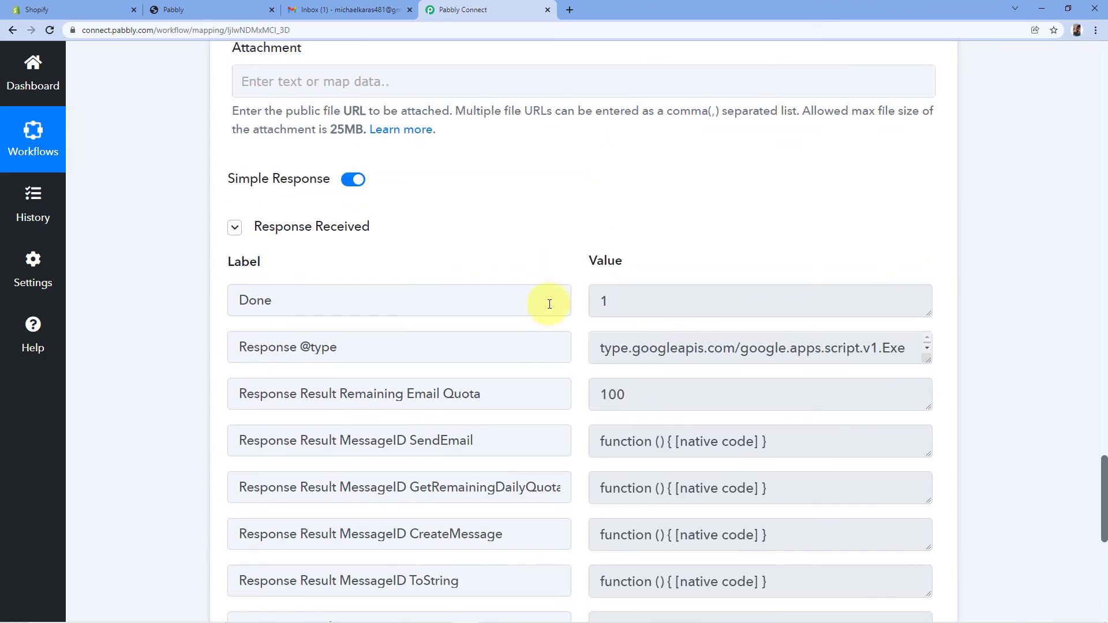
pyautogui.scroll(8, 551, 293)
pyautogui.scroll(-4, 493, 381)
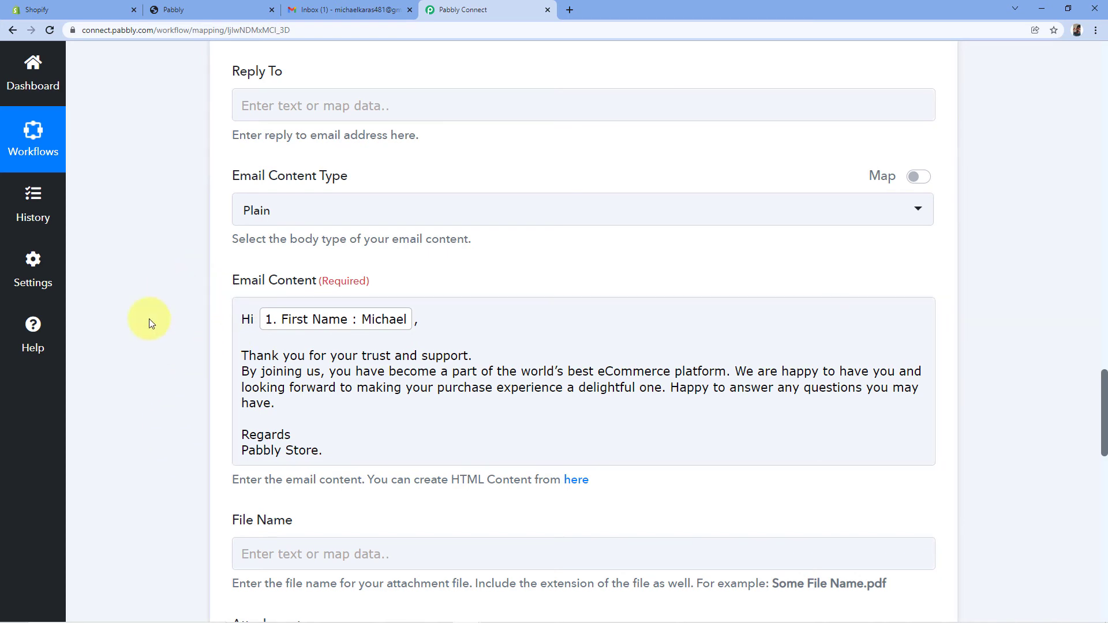
pyautogui.scroll(5, 381, 286)
pyautogui.scroll(4, 416, 299)
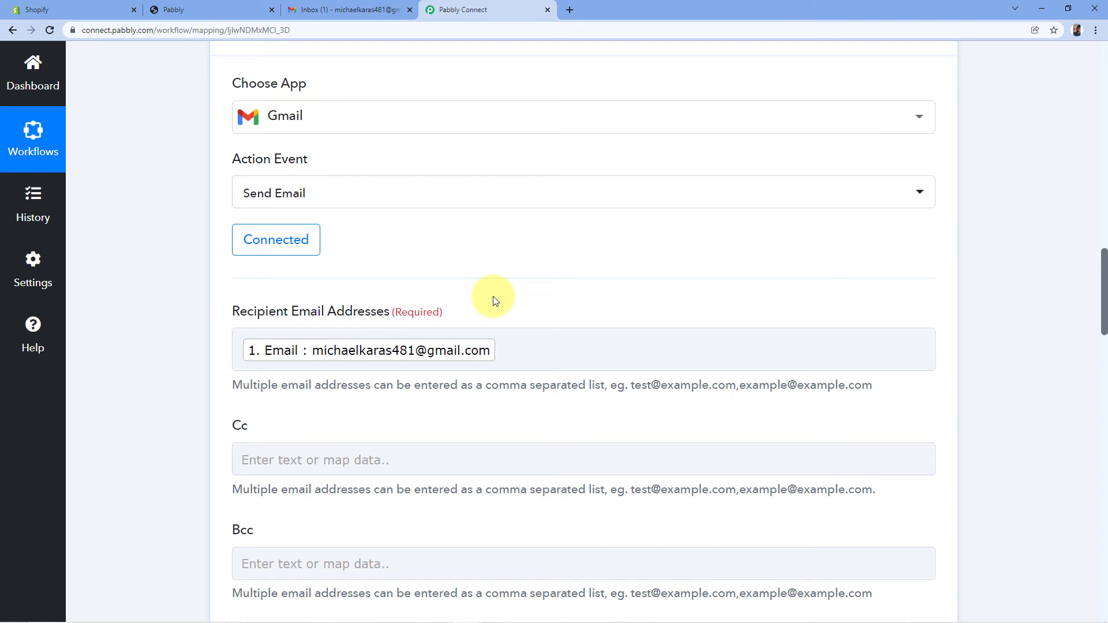
# Switch to Gmail, read the received "Thank You for Becoming A Part of Us." email, and return to the Pabbly Connect workflow
pyautogui.click(329, 10)
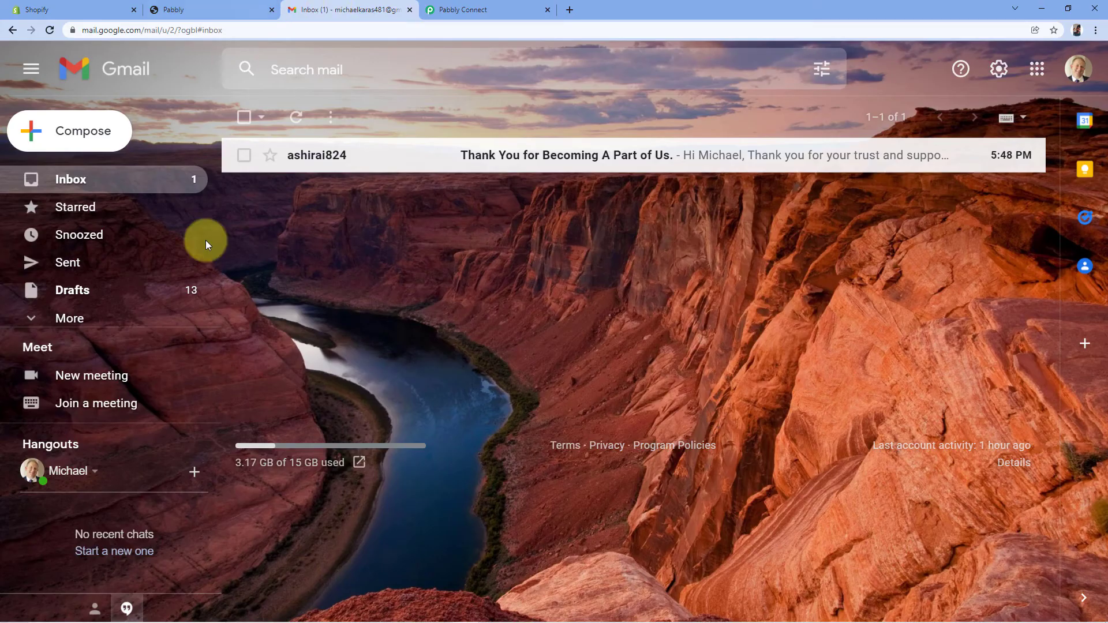
pyautogui.click(466, 165)
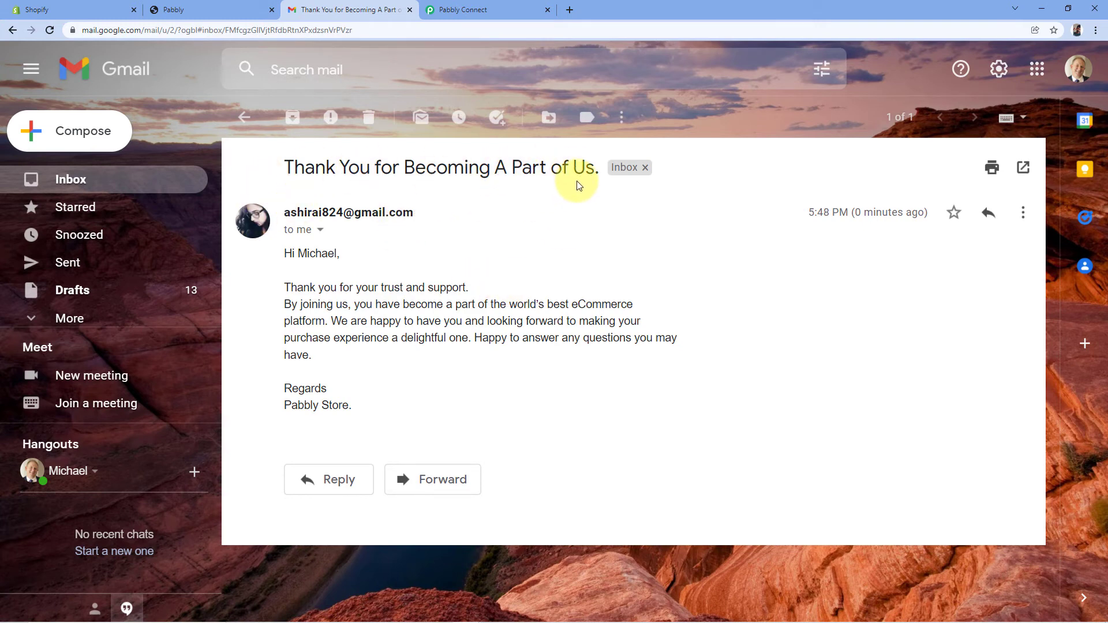
pyautogui.click(459, 9)
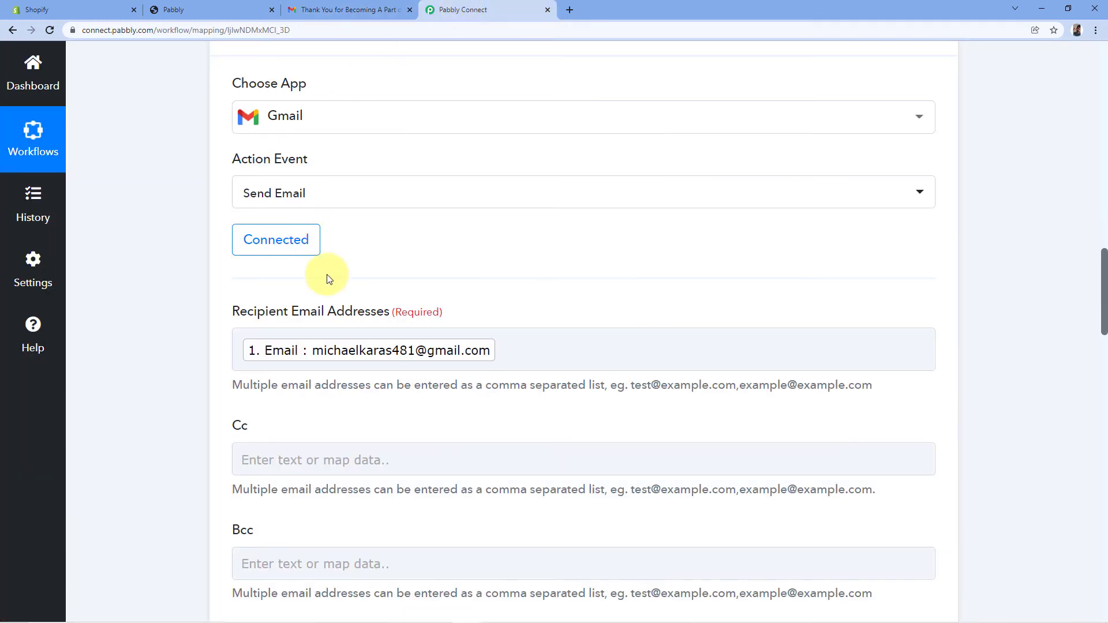
pyautogui.scroll(-7, 292, 235)
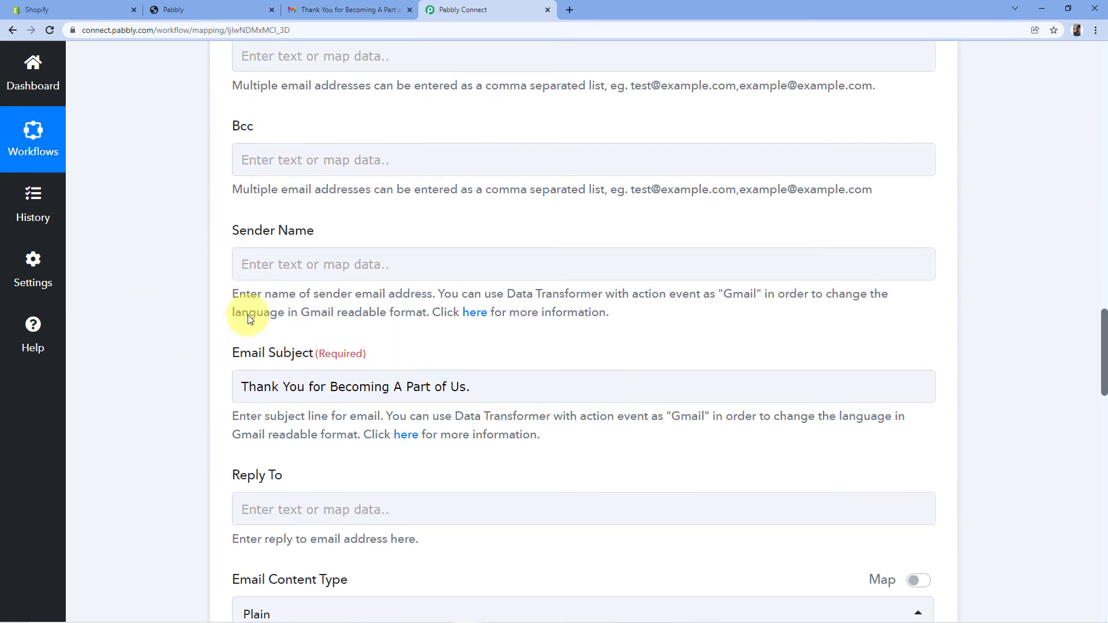
# Compare the received welcome email in Gmail with the connected account, subject and email content set in the Pabbly Connect Gmail action
pyautogui.click(347, 10)
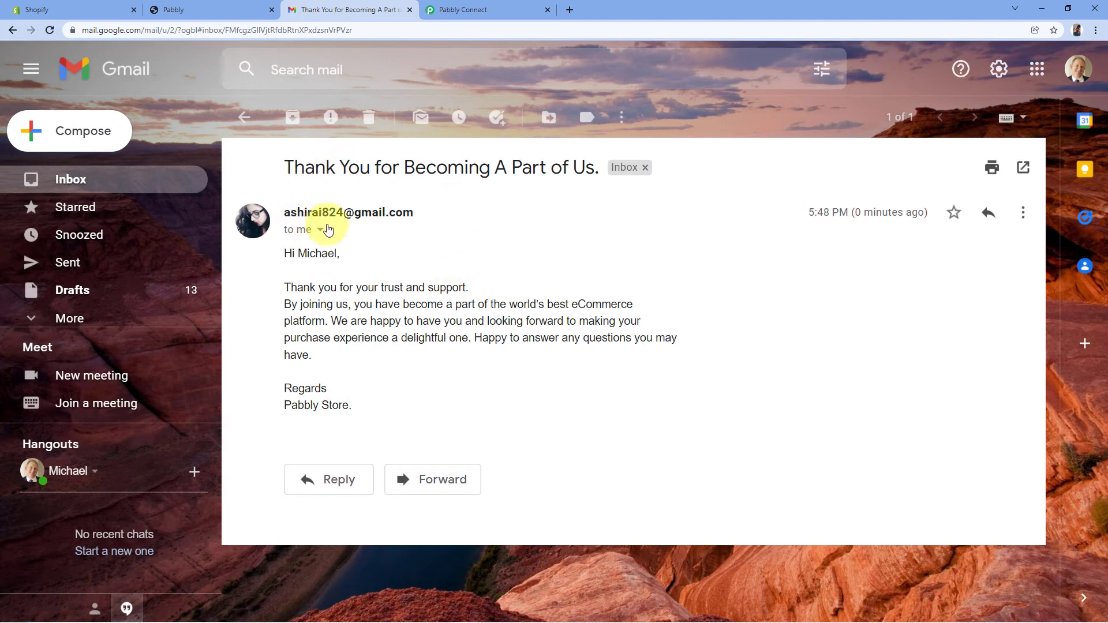
pyautogui.click(476, 6)
pyautogui.scroll(7, 330, 181)
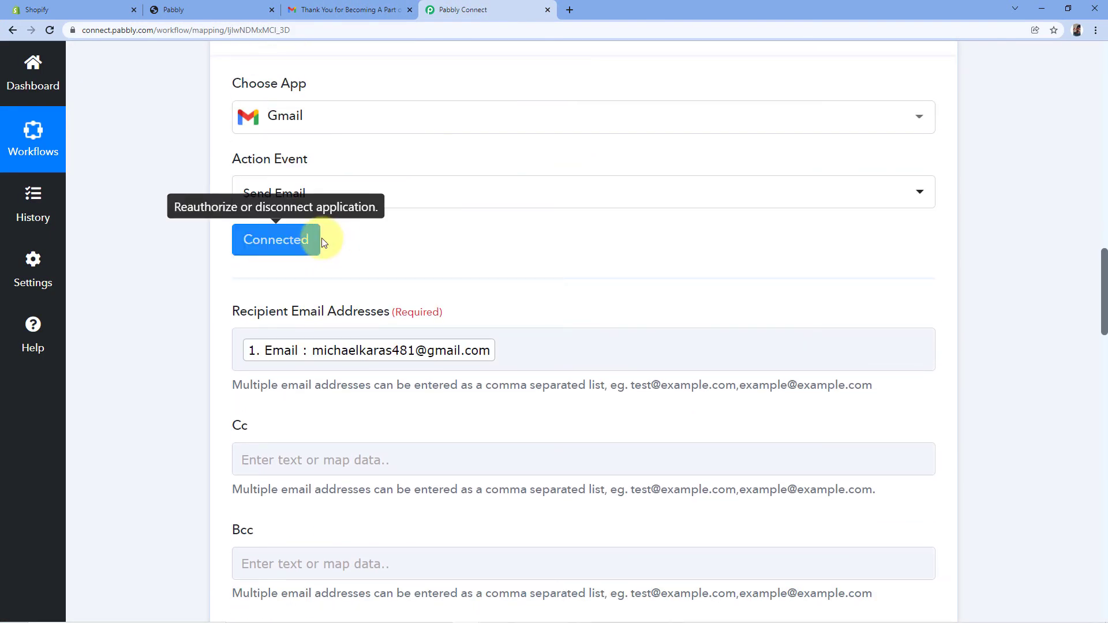
pyautogui.click(352, 6)
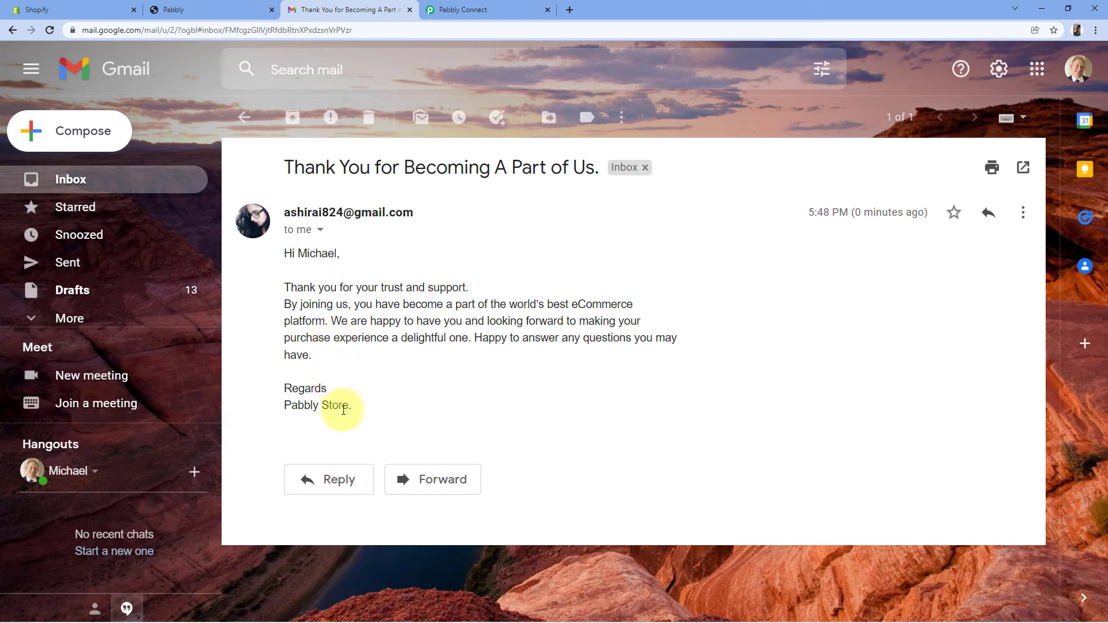
pyautogui.click(519, 7)
pyautogui.scroll(-15, 192, 335)
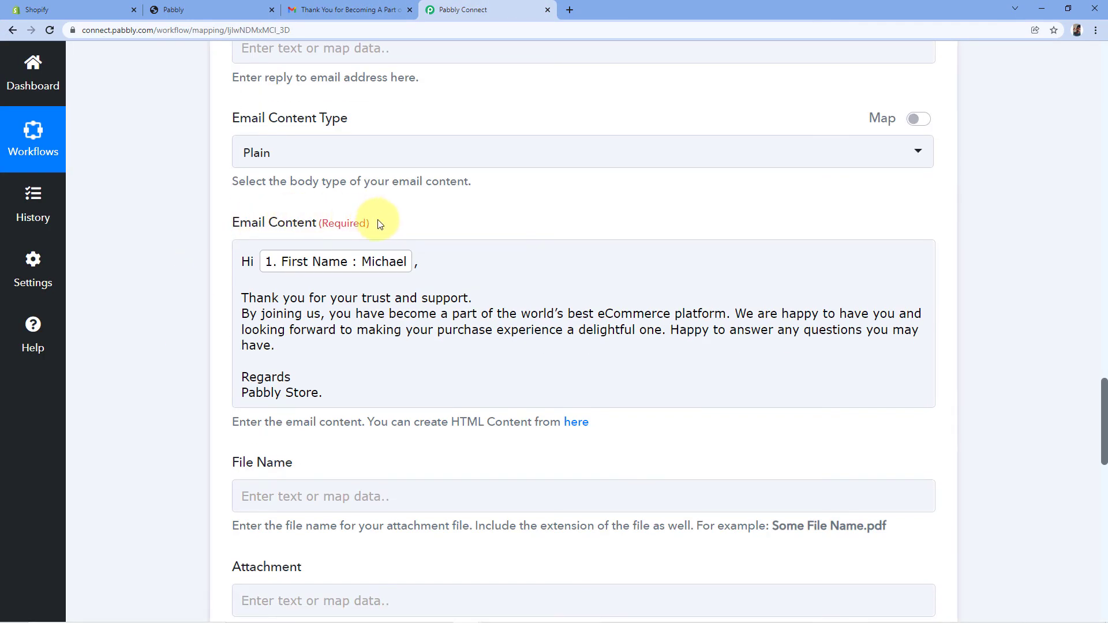
pyautogui.click(353, 9)
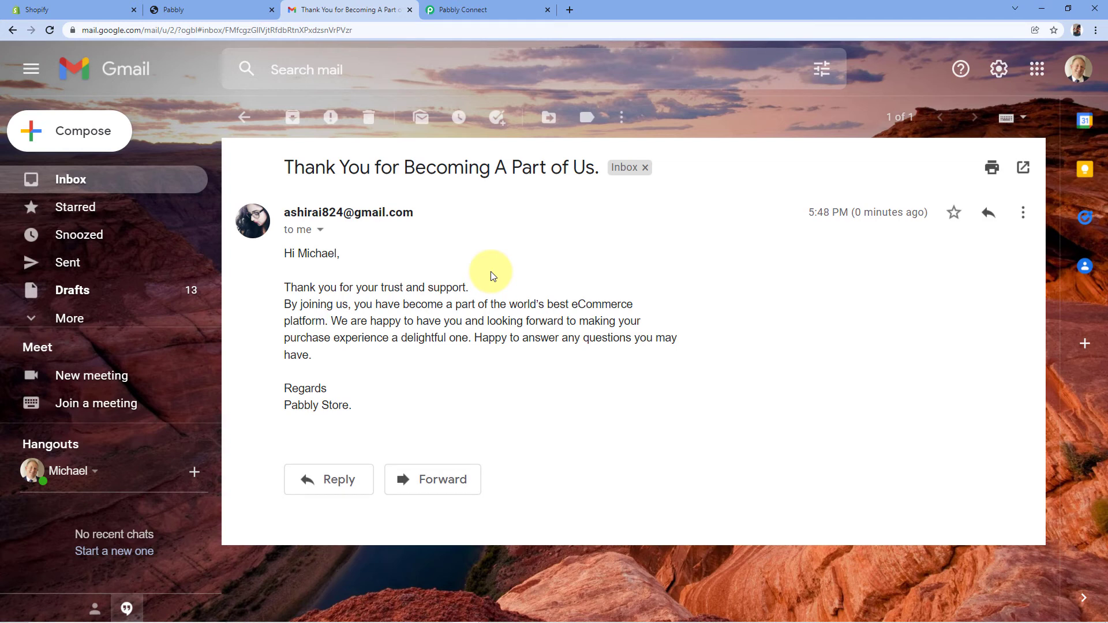
# Switch to the Shopify webhook settings, view the Pabbly storefront, and return to the received welcome email in Gmail
pyautogui.click(69, 9)
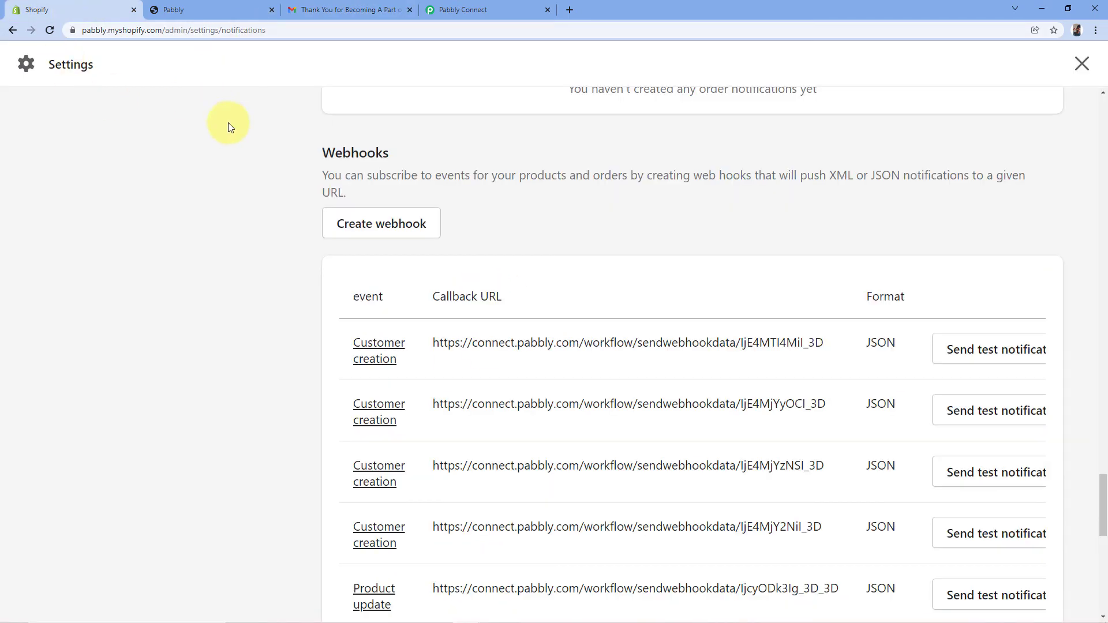
pyautogui.click(190, 10)
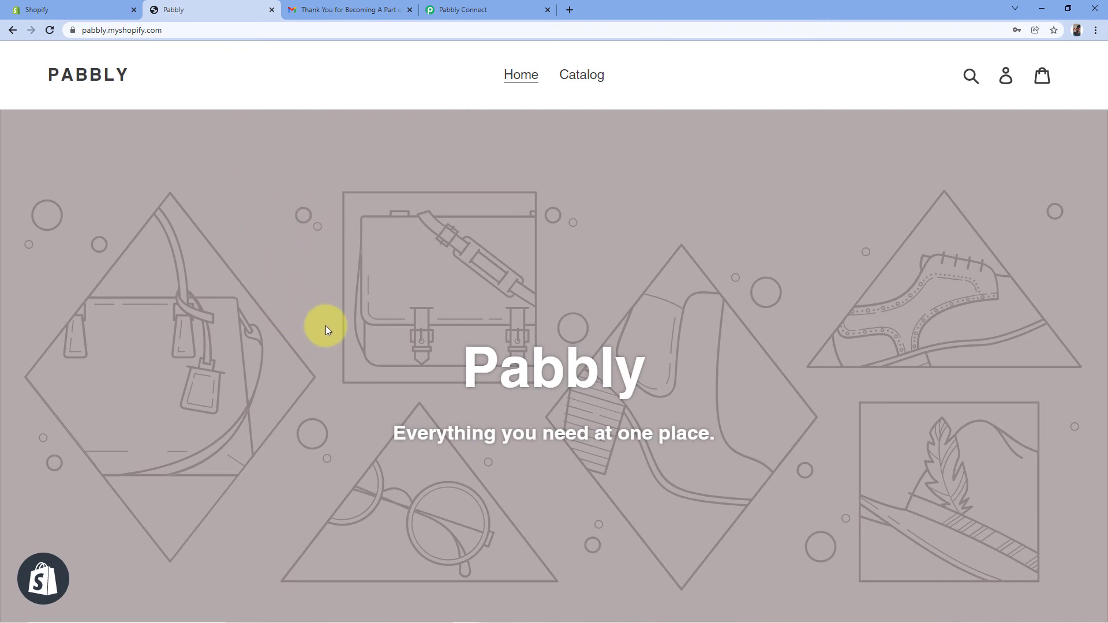
pyautogui.click(332, 10)
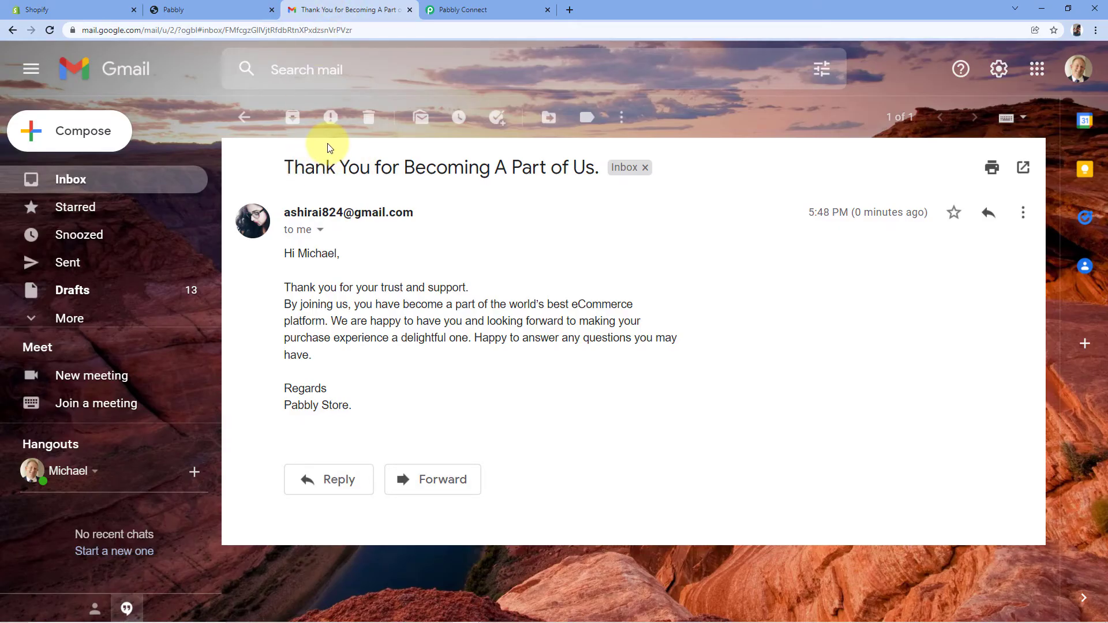
# Switch to the Pabbly storefront and create a new customer account with the first name, last name, mobile number, email and account password filled in
pyautogui.click(197, 8)
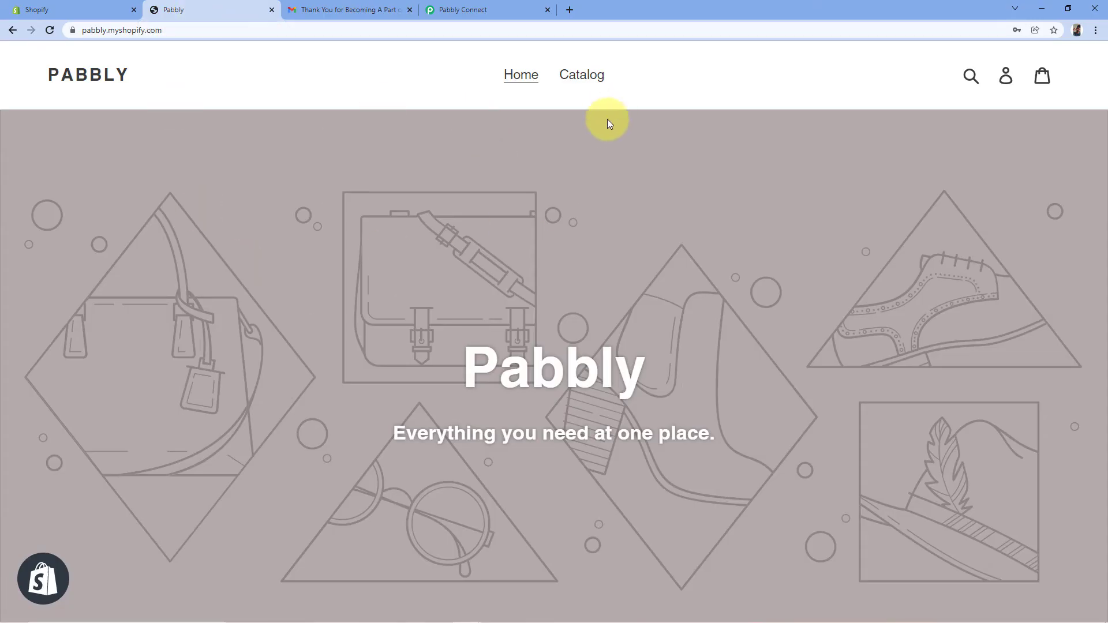
pyautogui.click(1006, 76)
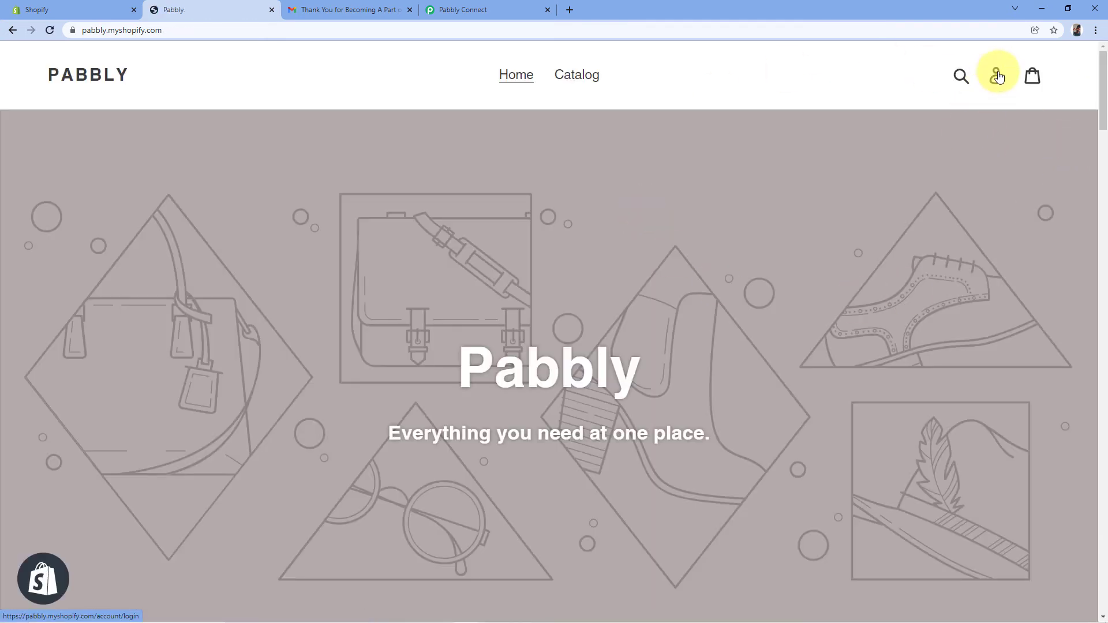
pyautogui.click(998, 76)
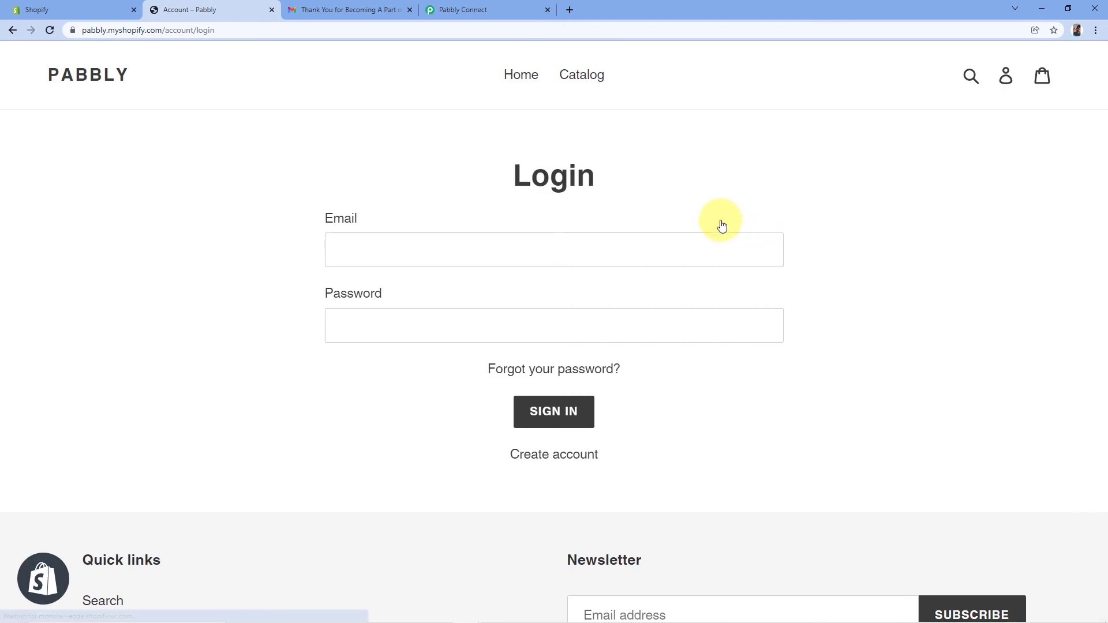
pyautogui.click(555, 456)
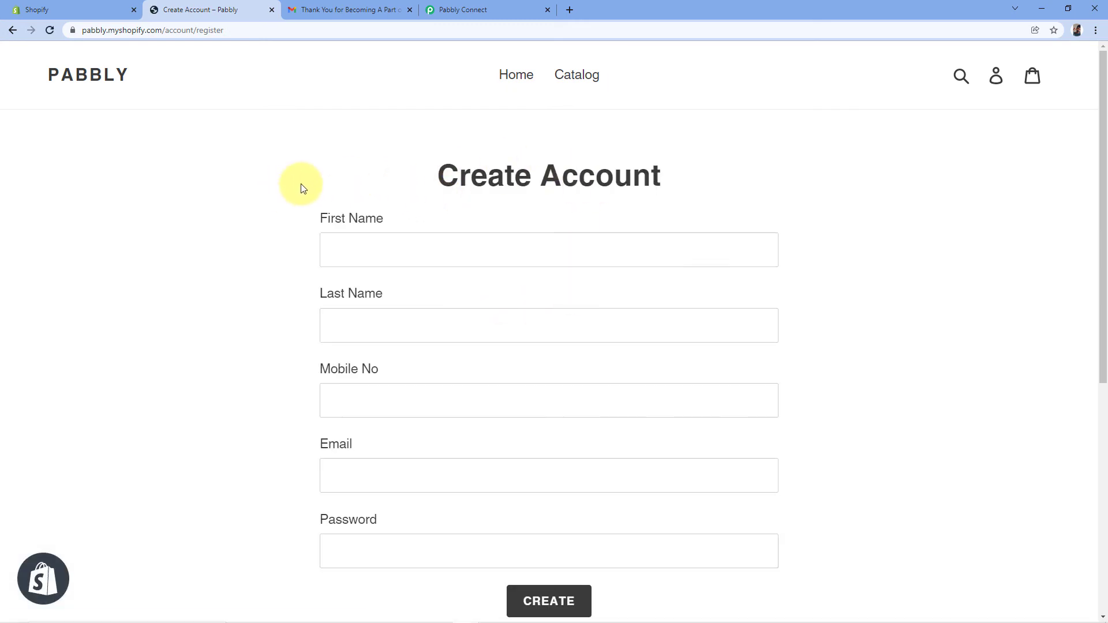
pyautogui.scroll(-1, 289, 185)
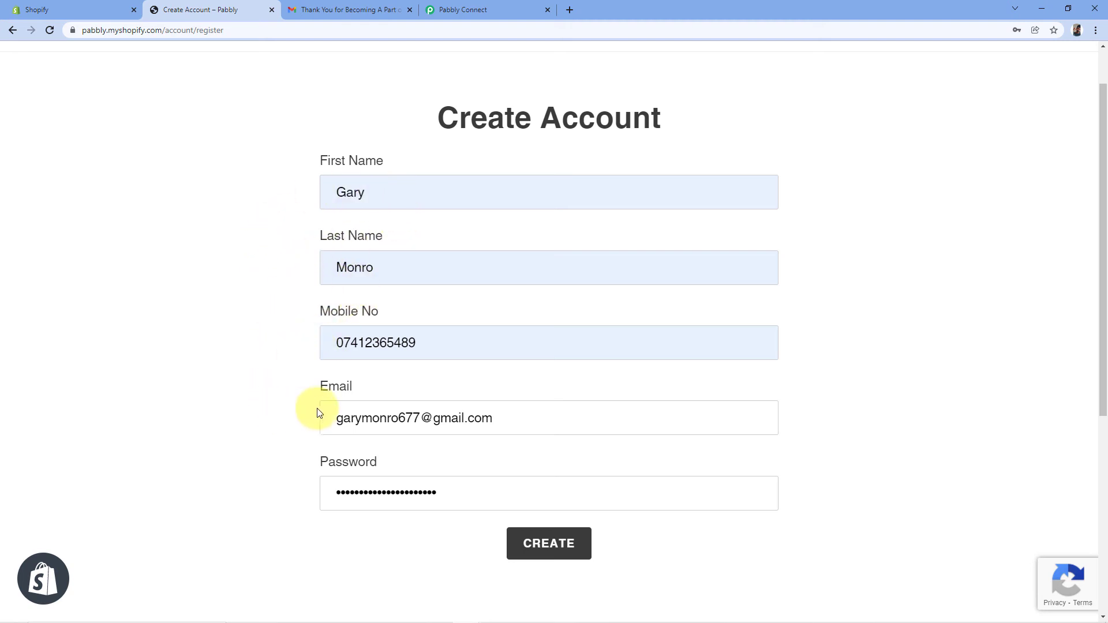
pyautogui.click(552, 544)
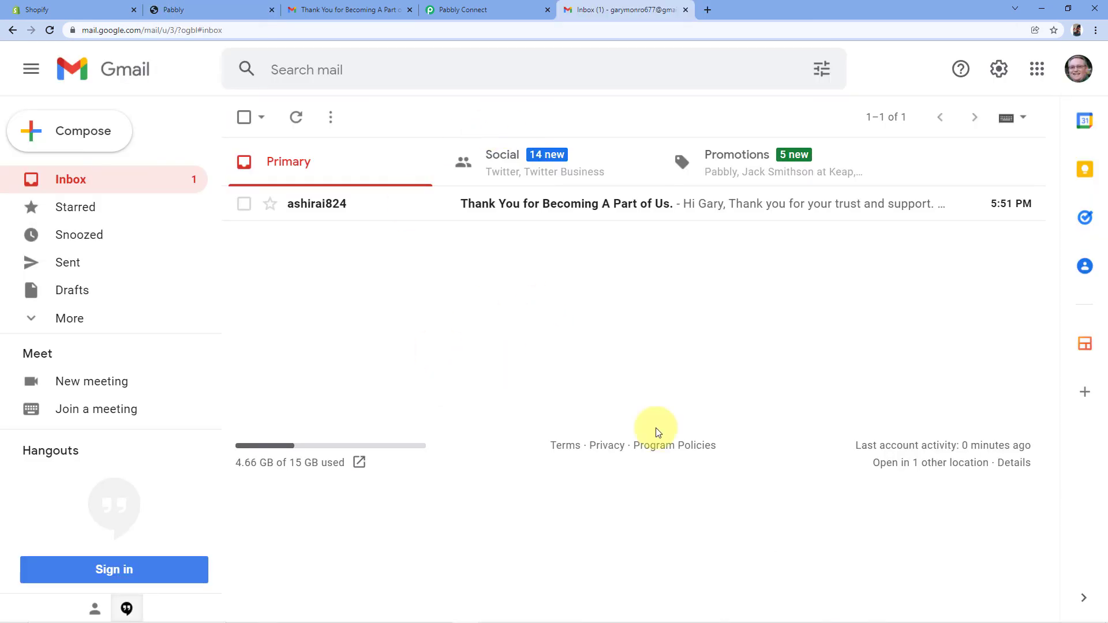
# Check the new customer's Google account details in Gmail and open the "Thank You for Becoming A Part of Us." email
pyautogui.click(1078, 71)
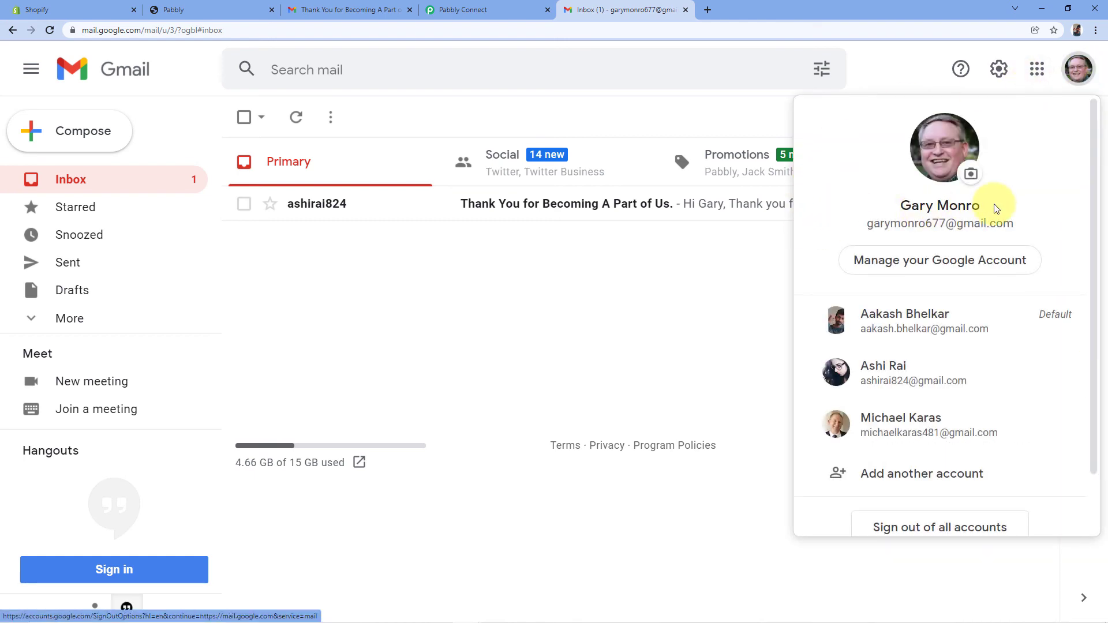
pyautogui.click(217, 9)
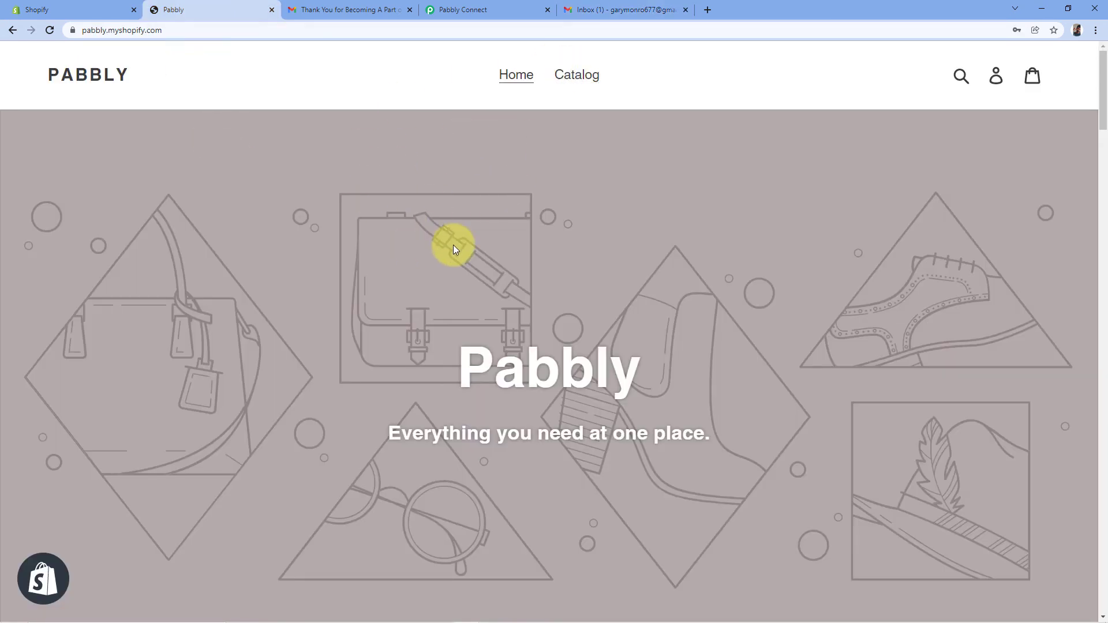
pyautogui.click(632, 10)
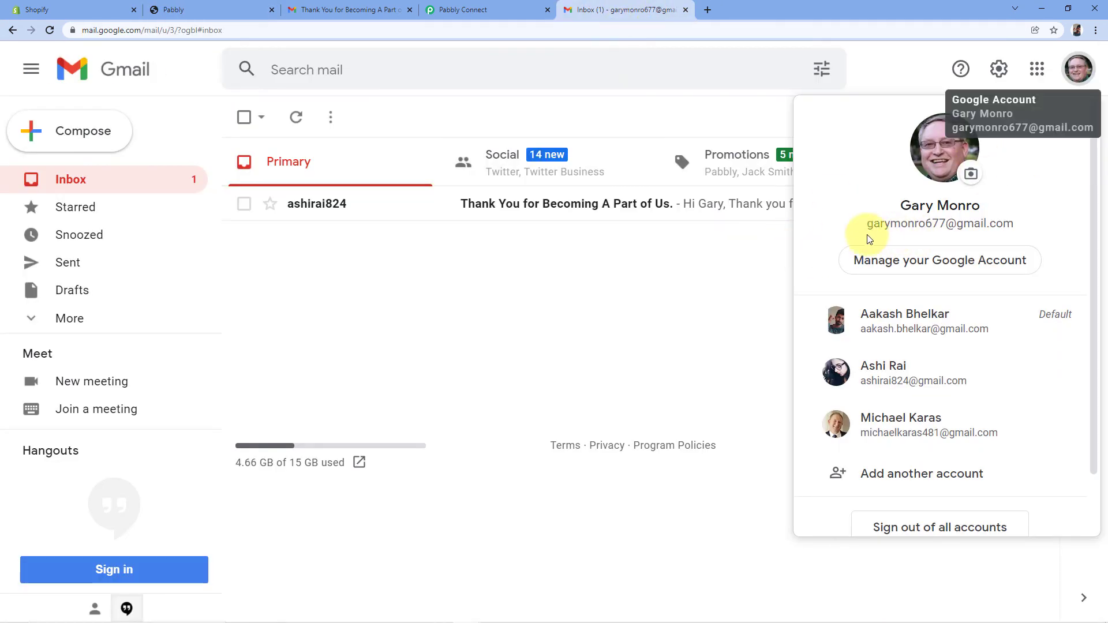
pyautogui.click(702, 264)
pyautogui.click(483, 211)
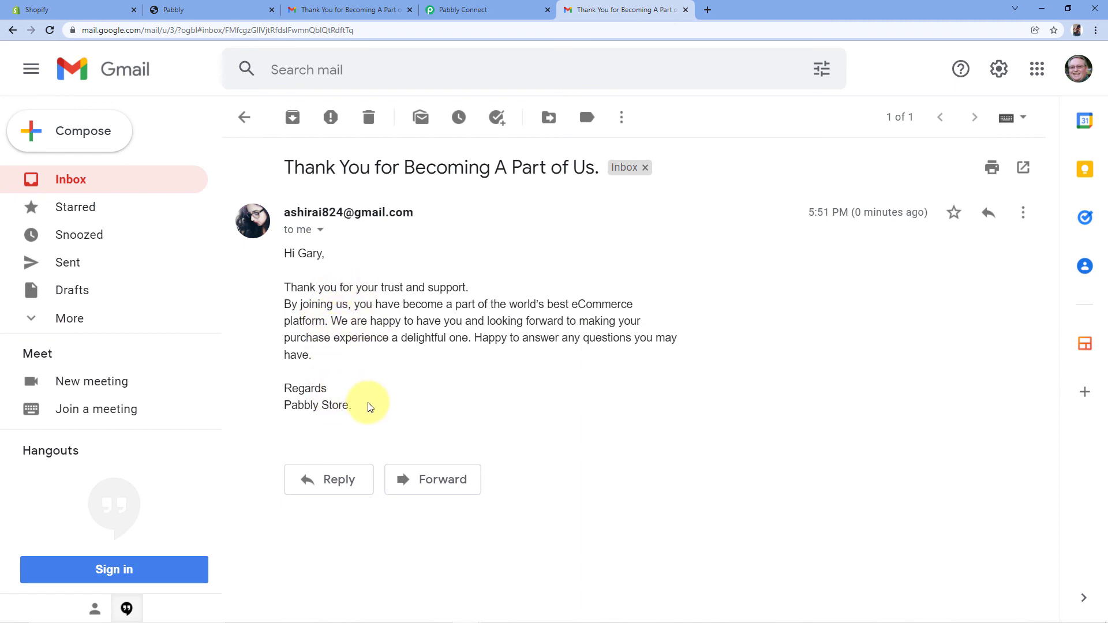
# Compare the new customer's email with the Email Content in Pabbly Connect, revisit the storefront, and return to the email in Gmail
pyautogui.click(455, 10)
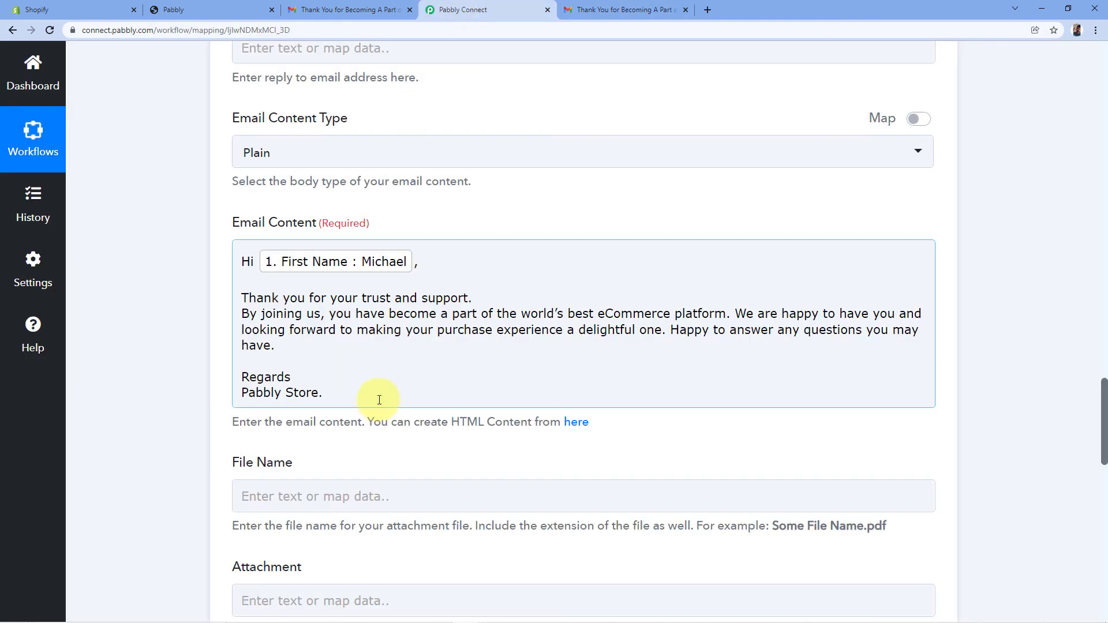
pyautogui.click(663, 10)
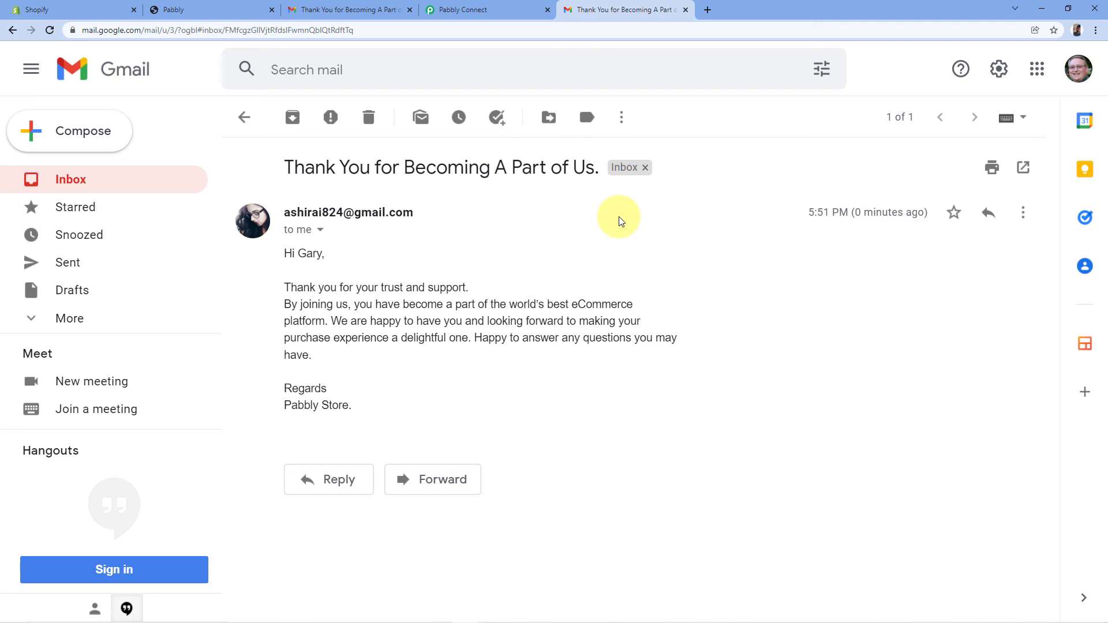
pyautogui.click(174, 9)
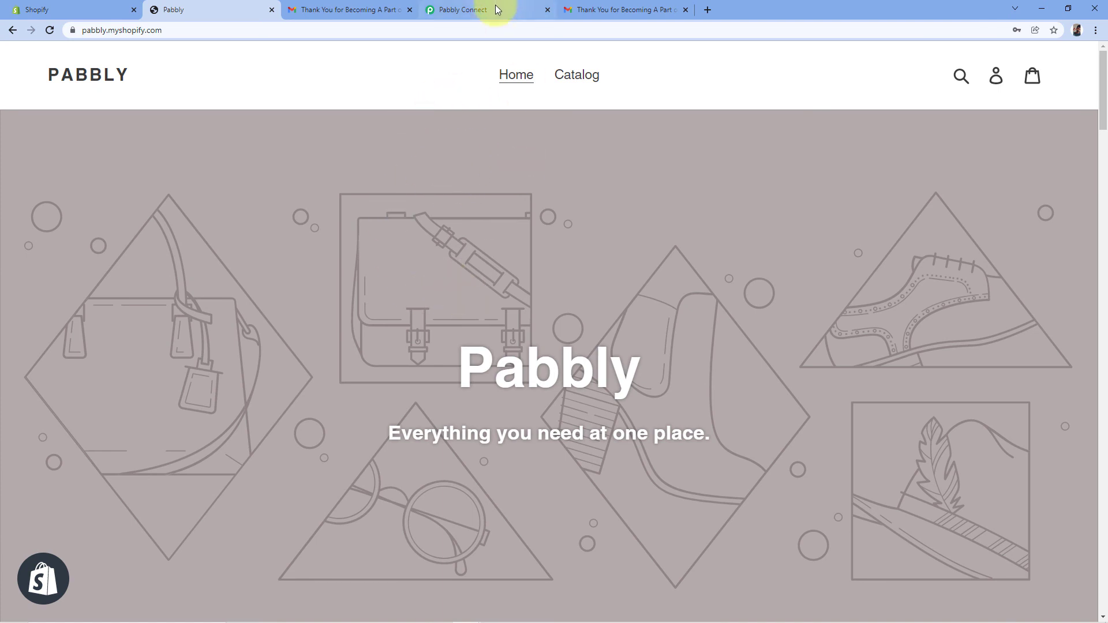
pyautogui.click(612, 9)
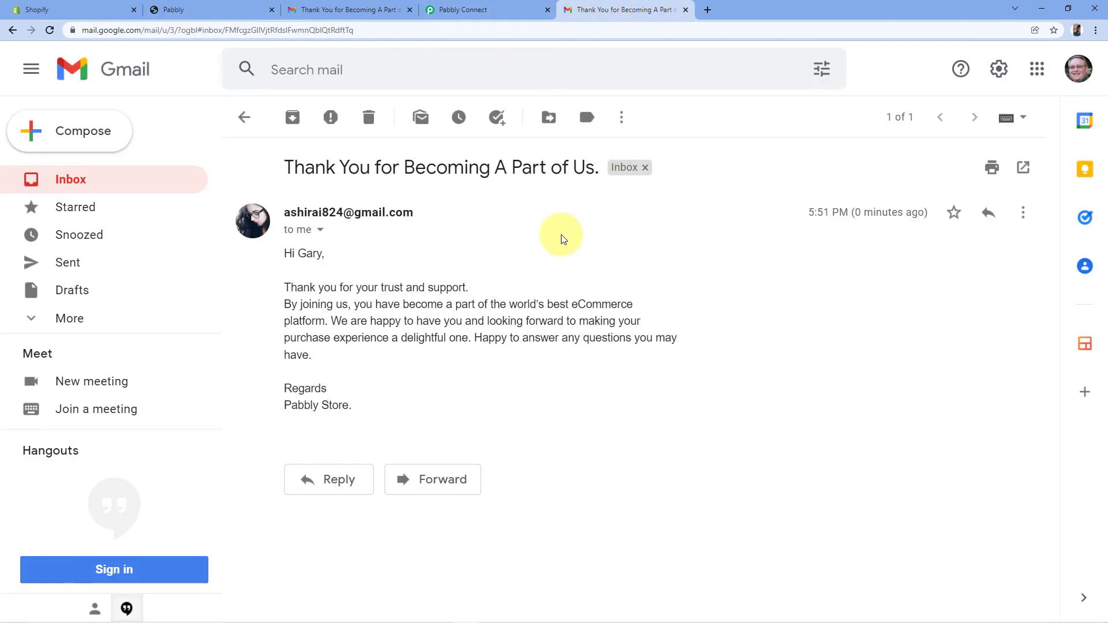
# Switch to Pabbly Connect, collapse the Shopify trigger and Gmail action, and review the "Shopify to Gmail" workflow as a whole
pyautogui.click(462, 9)
pyautogui.scroll(3, 921, 241)
pyautogui.scroll(7, 921, 241)
pyautogui.scroll(15, 951, 268)
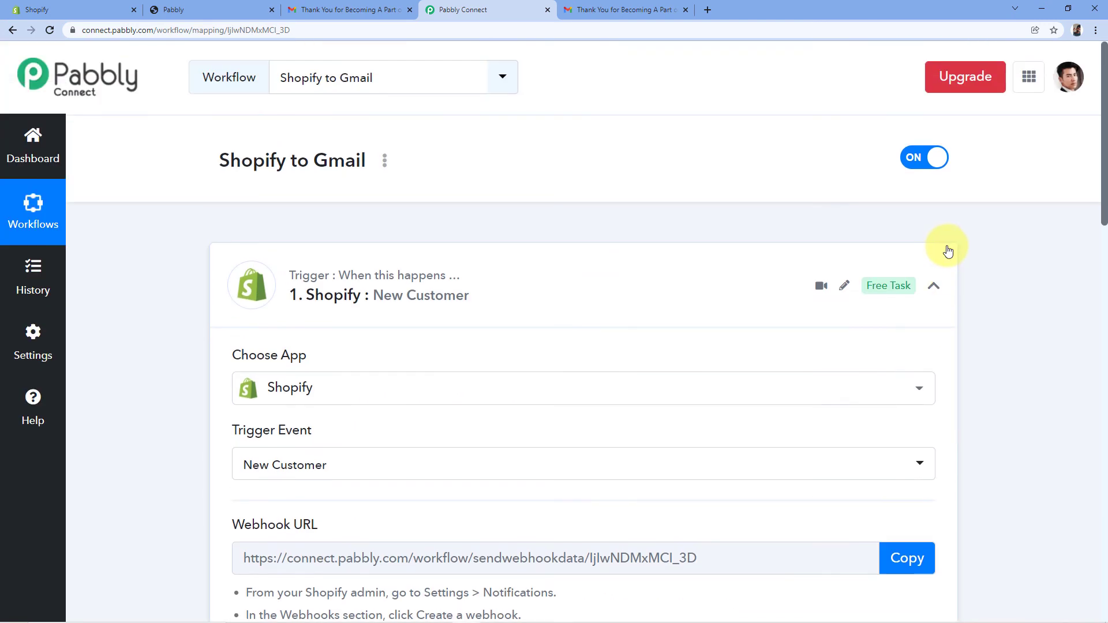
pyautogui.click(934, 286)
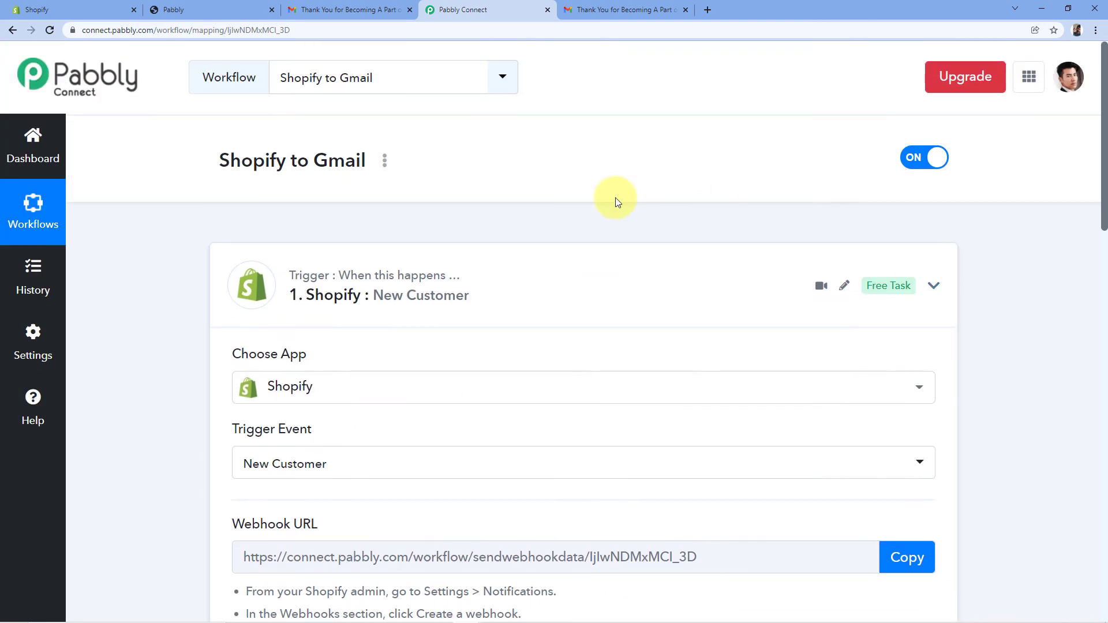
pyautogui.scroll(-1, 601, 197)
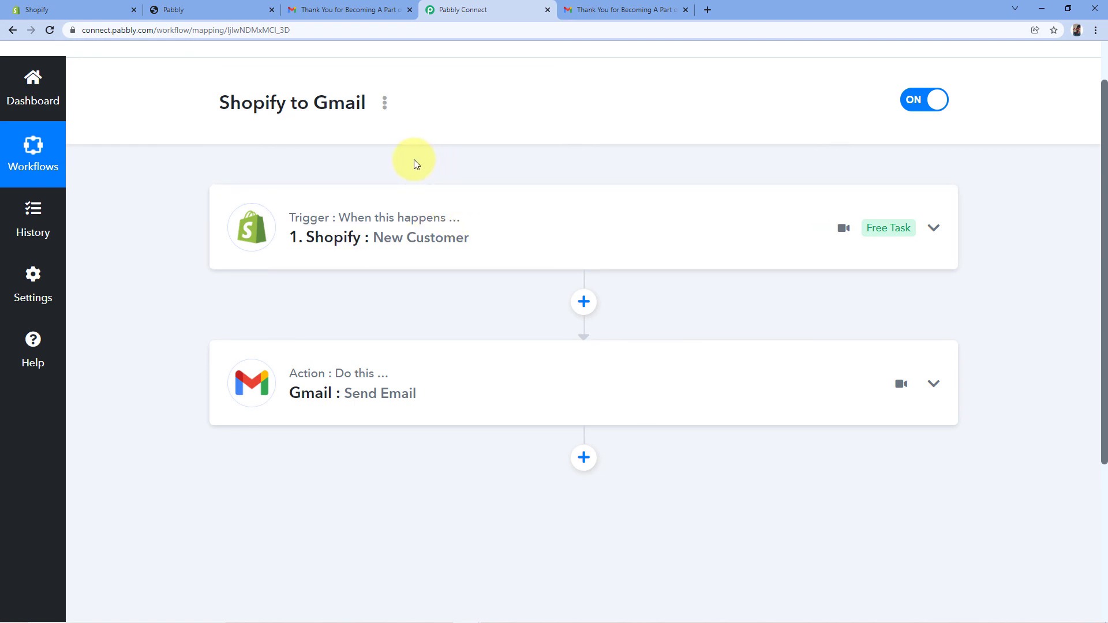
pyautogui.scroll(1, 414, 160)
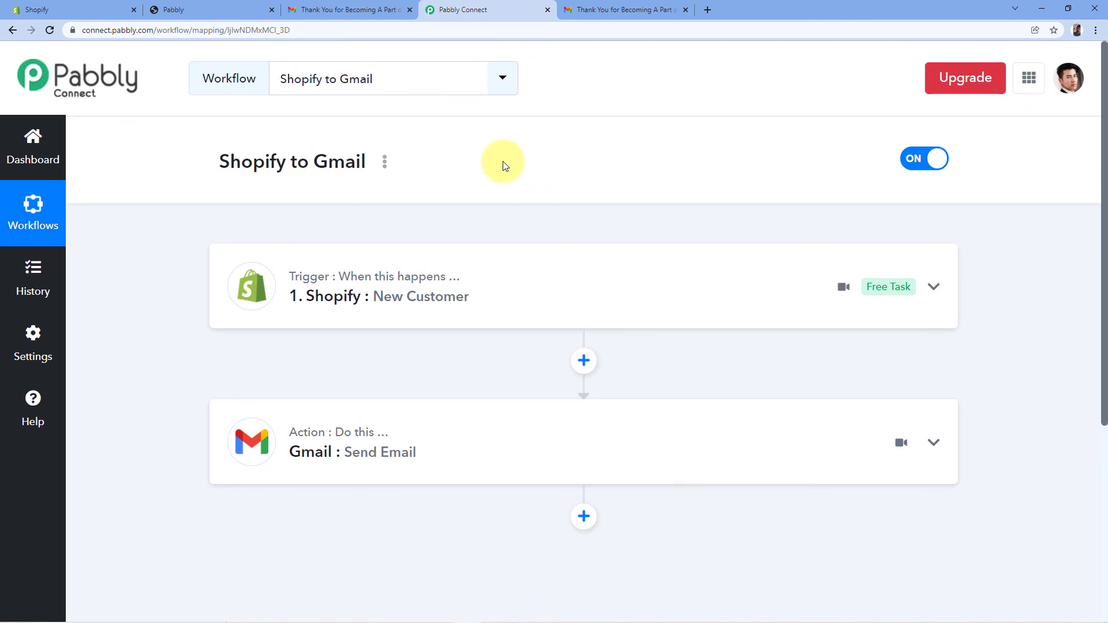